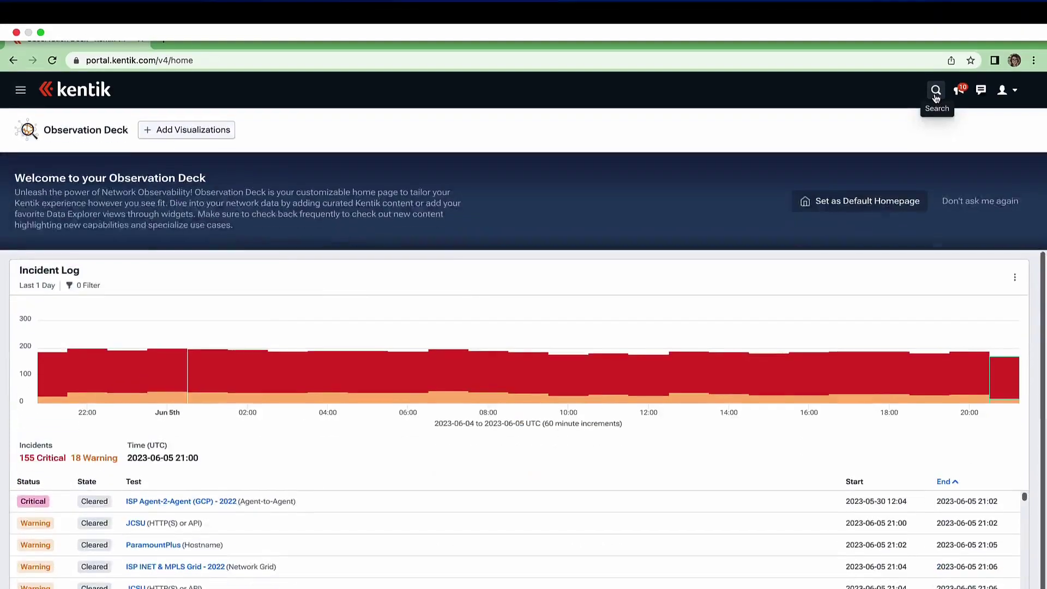
# - Search the portal for 10.70.0.0/16 and open its route prefix page
pyautogui.click(934, 94)
pyautogui.write('10')
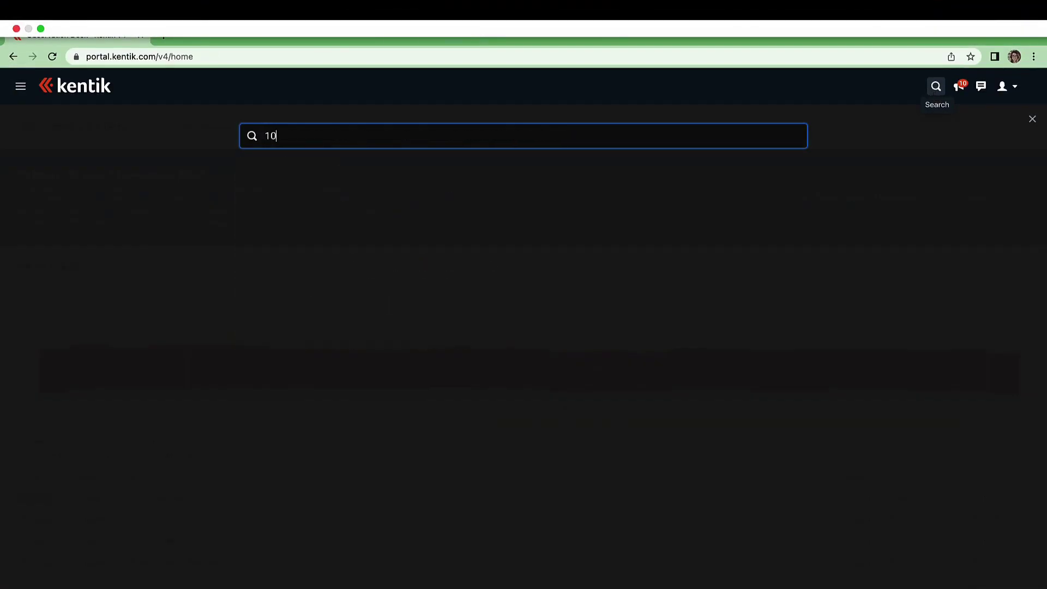
pyautogui.write('.70.0.0/16')
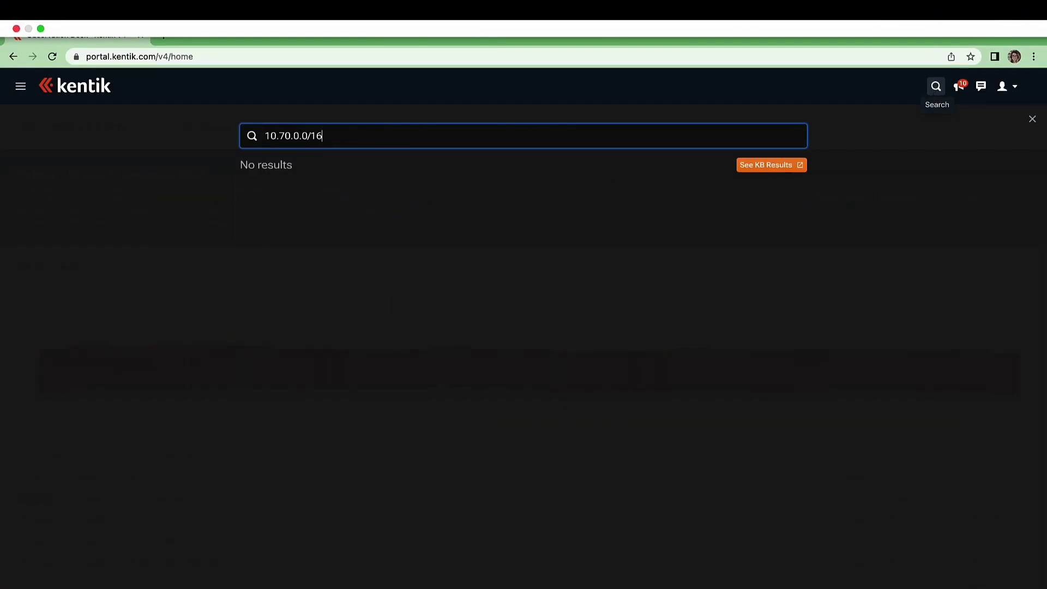
pyautogui.click(568, 204)
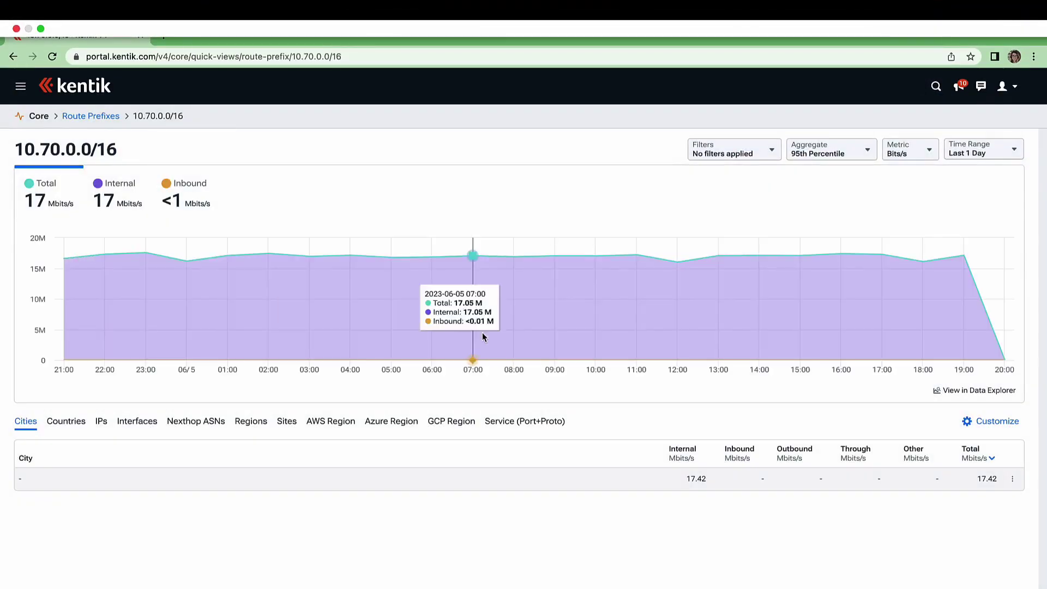
# - Examine the prefix's traffic breakdown by GCP Region, Azure Region and AWS Region
pyautogui.click(452, 423)
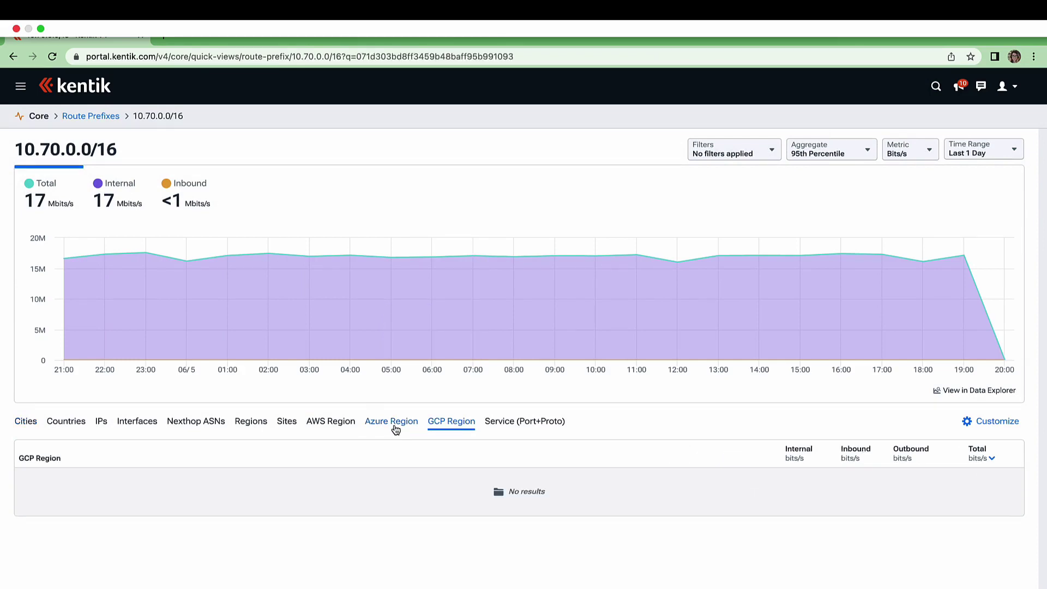
pyautogui.click(391, 423)
pyautogui.click(342, 423)
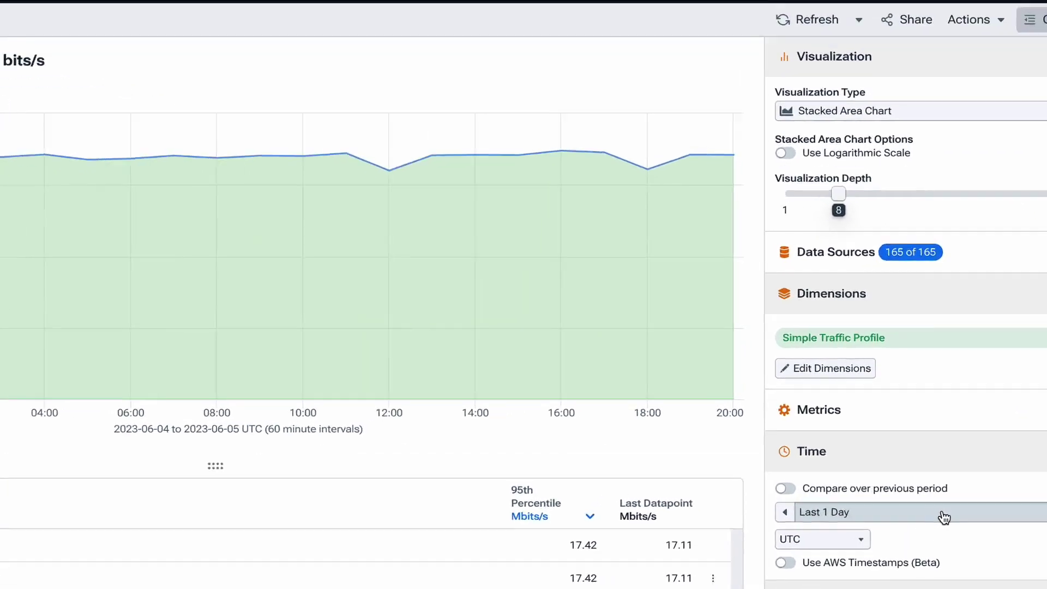
# - Set the Data Explorer query's time range to Last 15 minutes and add the Amazon Web Services Firewall Action dimension
pyautogui.click(920, 468)
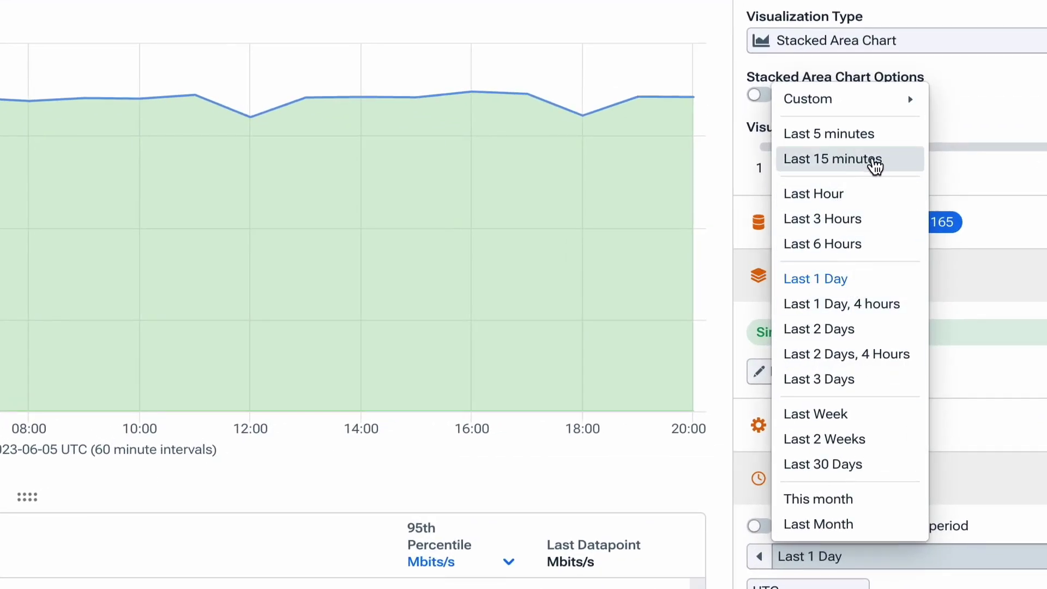
pyautogui.click(876, 164)
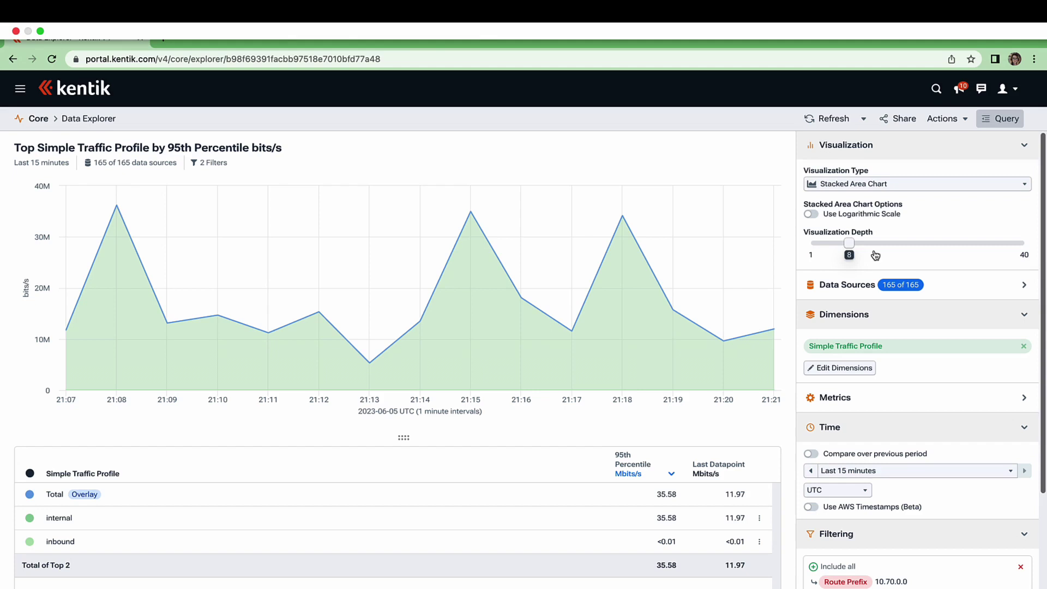
pyautogui.click(860, 369)
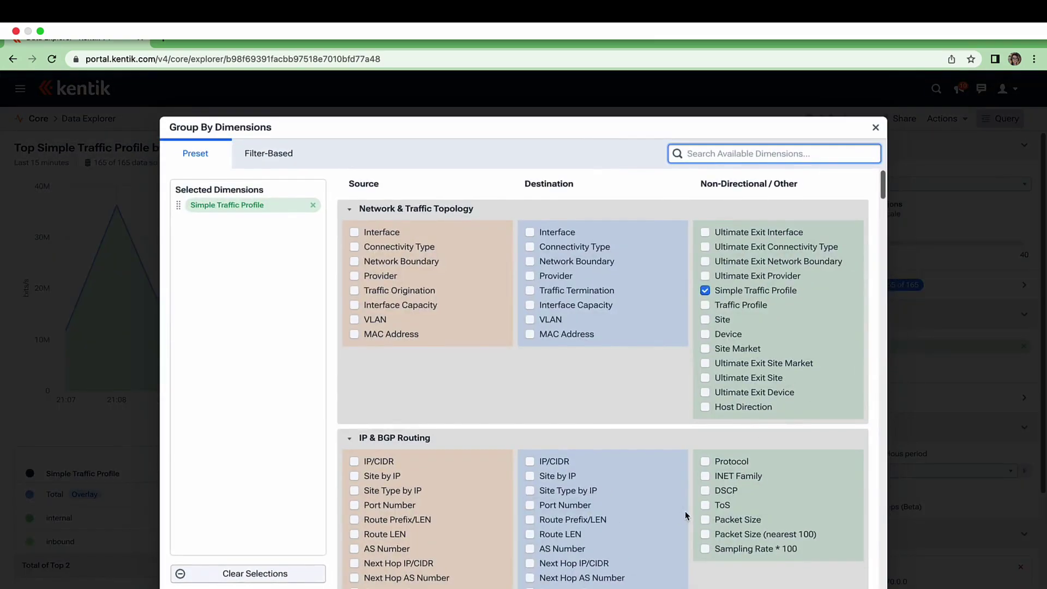
pyautogui.scroll(-5, 686, 515)
pyautogui.scroll(-5, 685, 512)
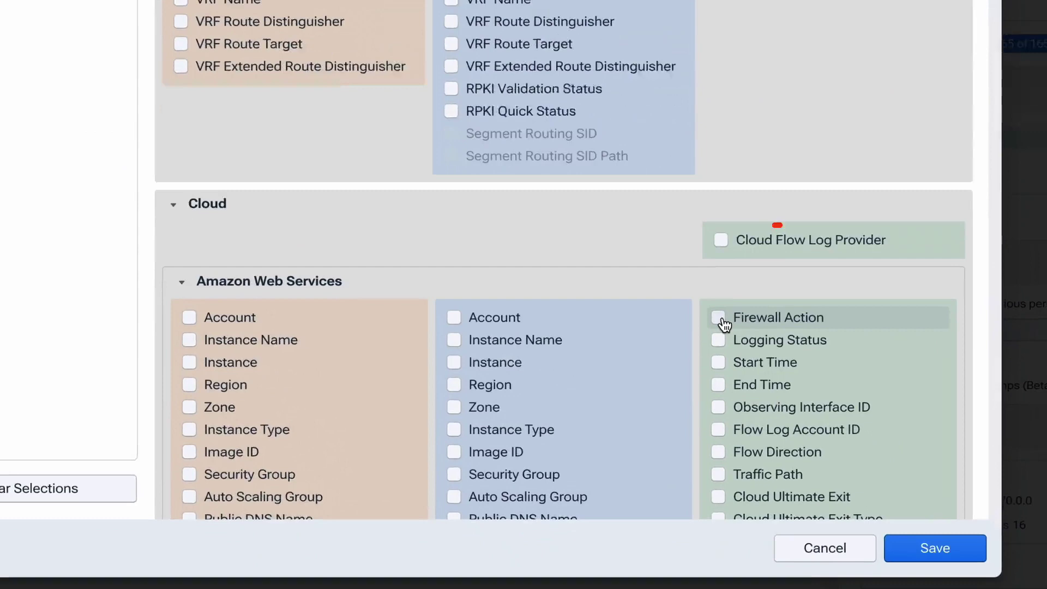
pyautogui.click(719, 319)
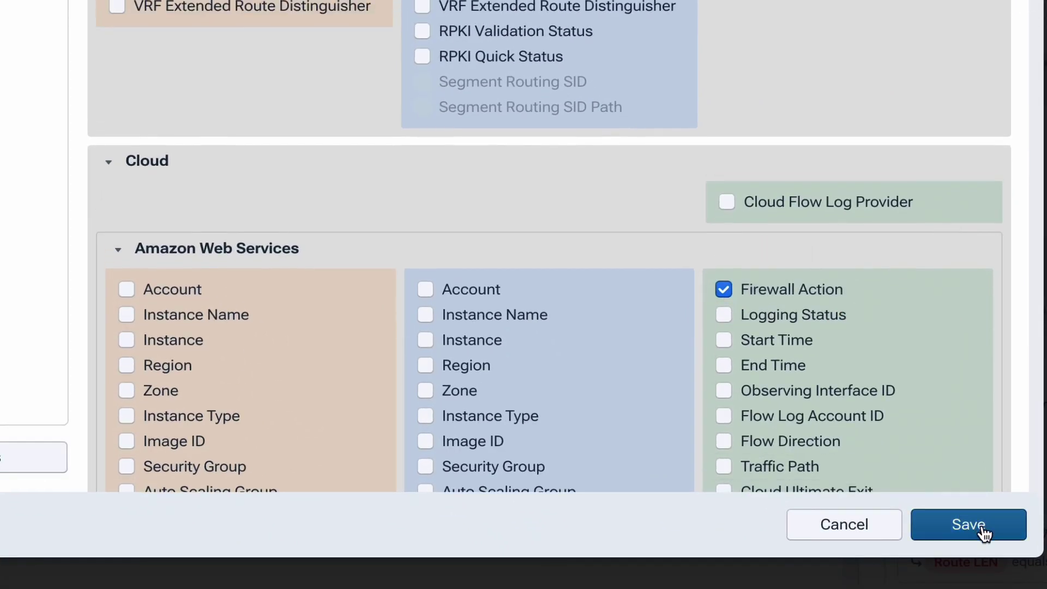
pyautogui.click(969, 525)
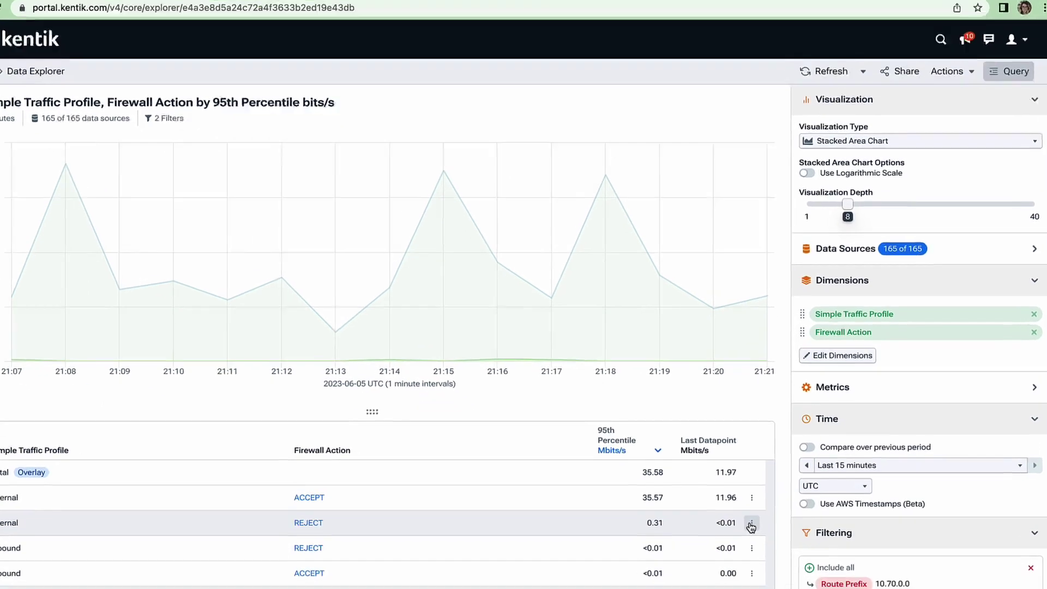
# - Include the internal row's REJECT Firewall Action in a new query and apply the filter
pyautogui.click(758, 545)
pyautogui.moveTo(758, 545)
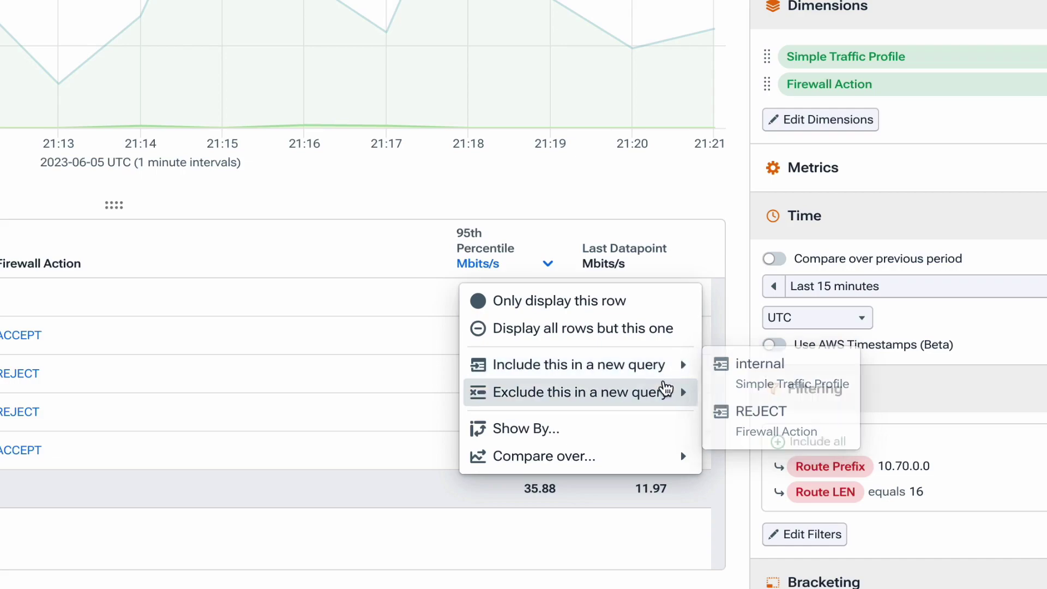
pyautogui.click(775, 428)
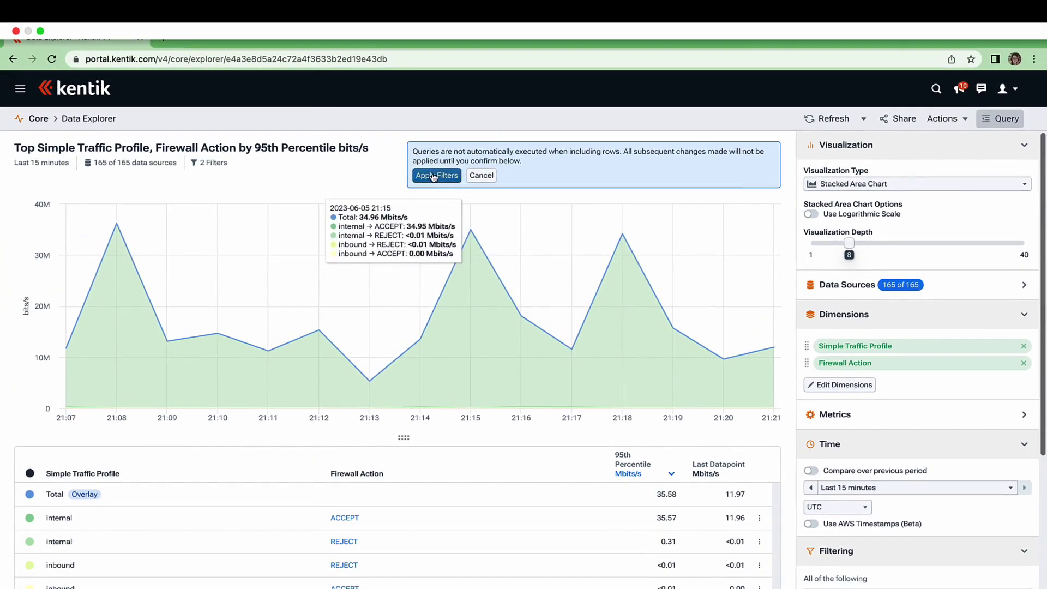
pyautogui.click(434, 176)
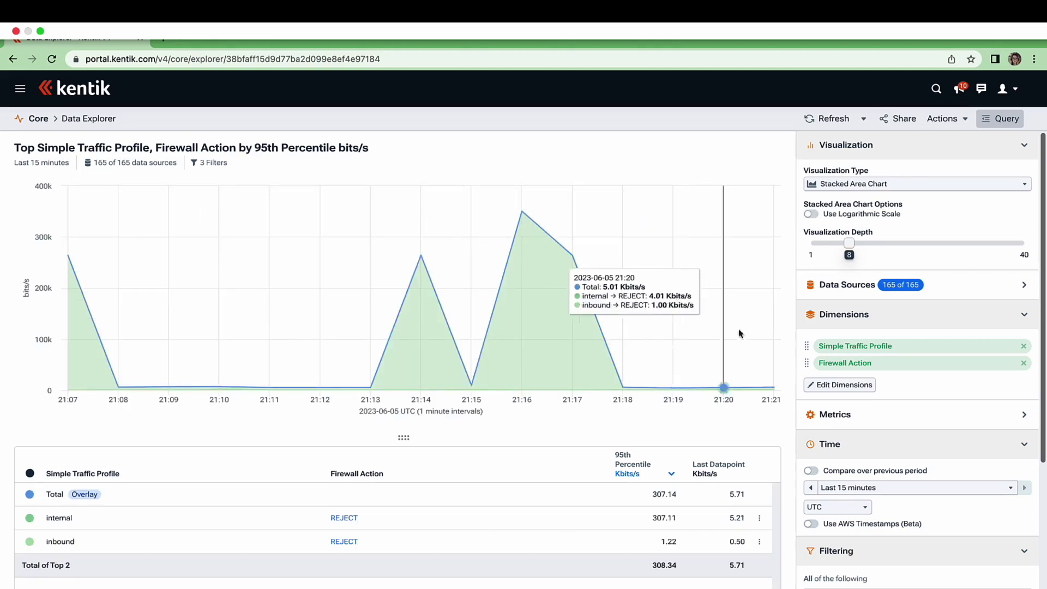
# - Add the AWS source Instance Name, source Instance Tags and Application dimensions to the query and save them
pyautogui.click(849, 387)
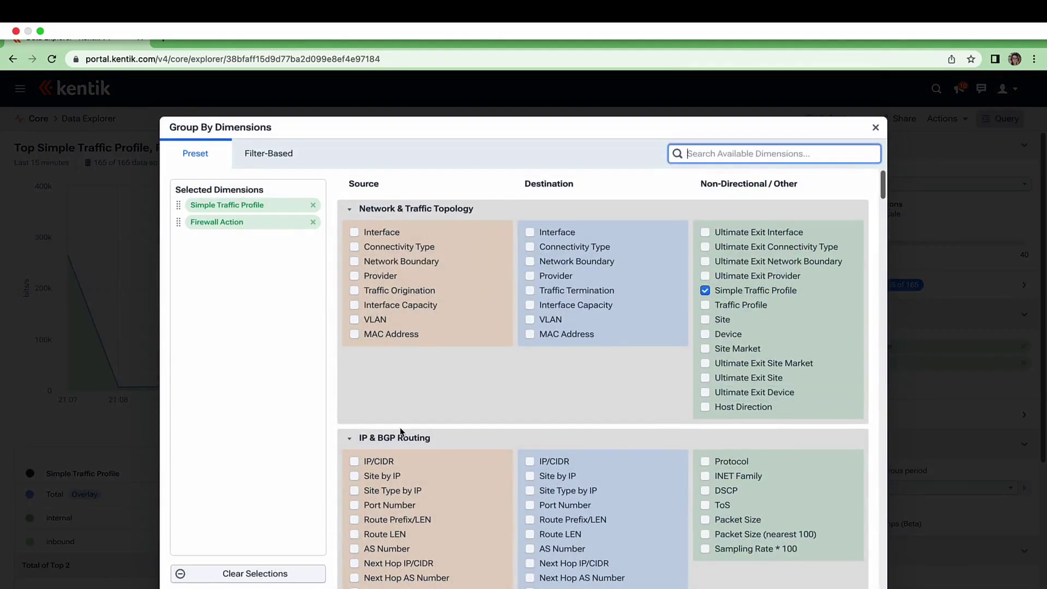
pyautogui.scroll(-5, 418, 433)
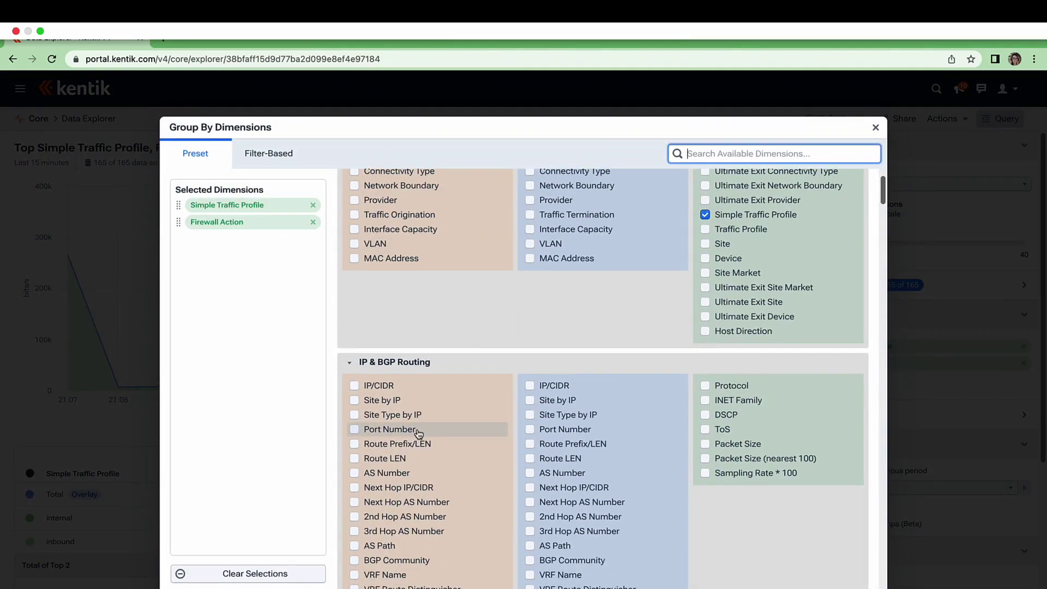
pyautogui.scroll(-5, 418, 433)
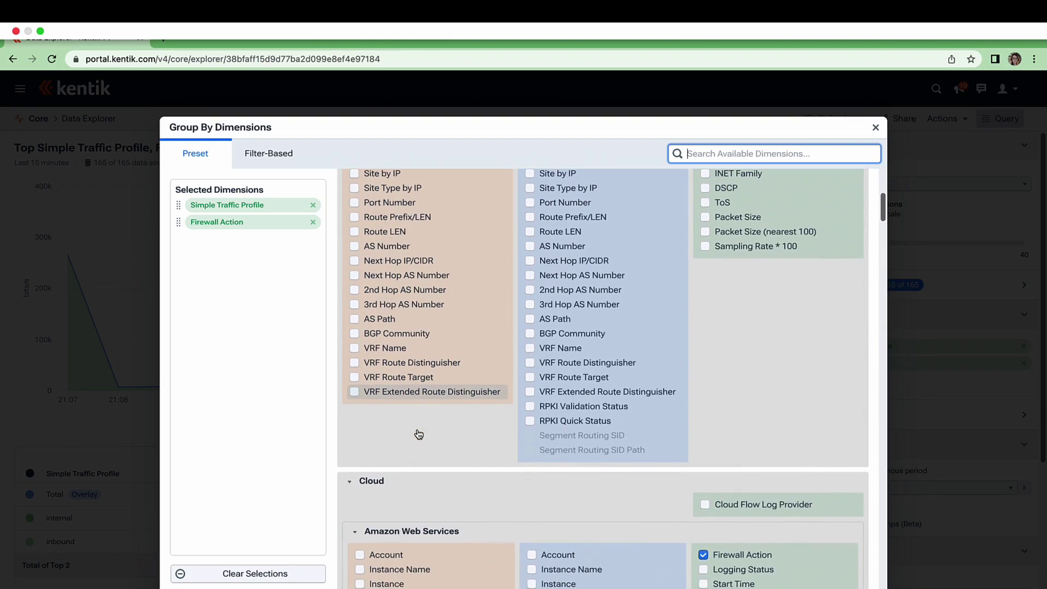
pyautogui.scroll(-1, 419, 434)
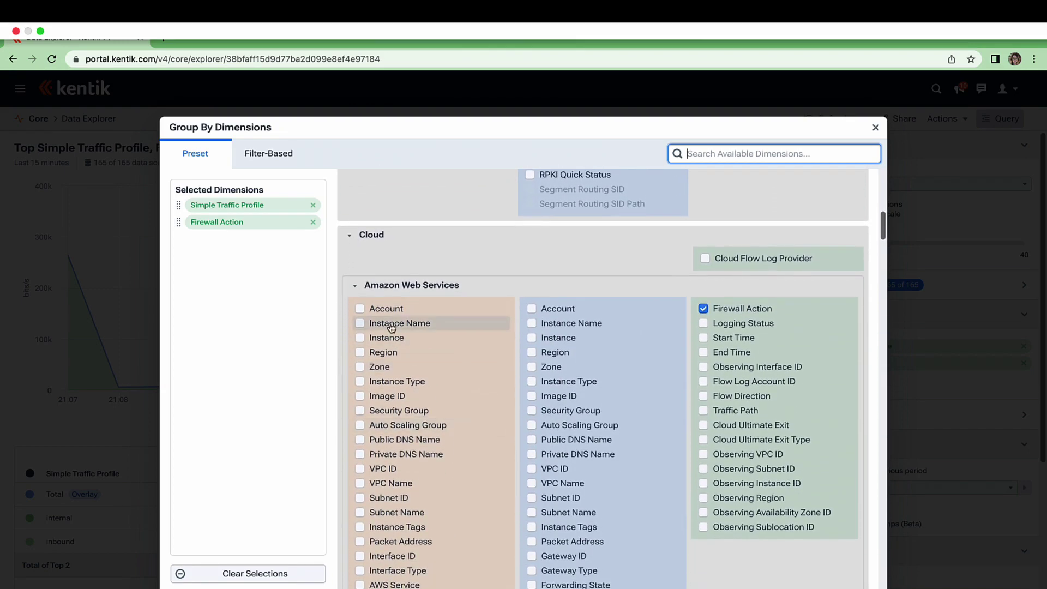
pyautogui.click(414, 323)
pyautogui.scroll(-2, 462, 478)
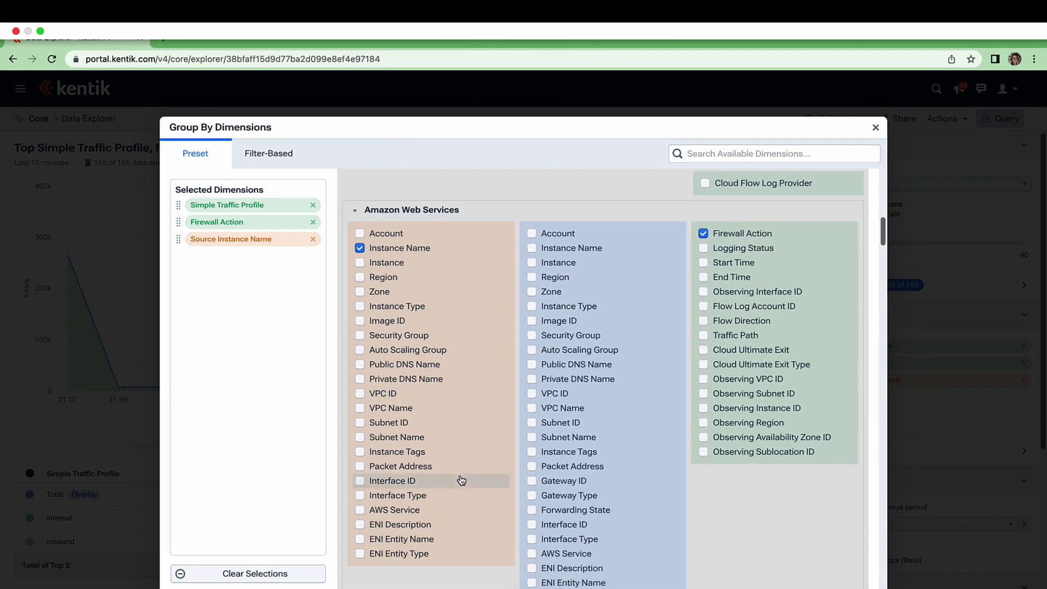
pyautogui.click(431, 458)
pyautogui.scroll(-10, 432, 459)
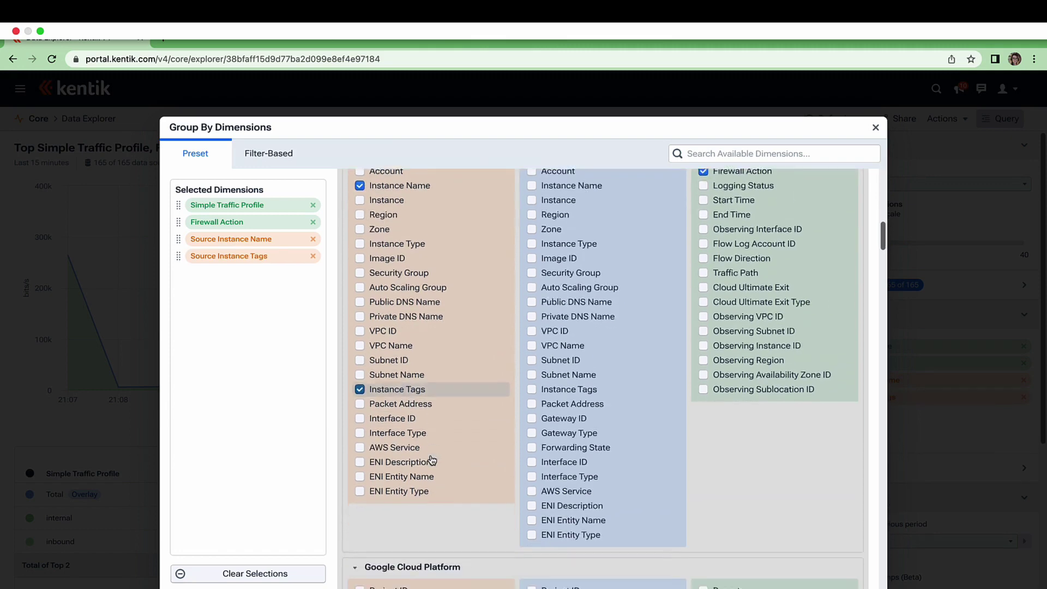
pyautogui.scroll(-13, 432, 460)
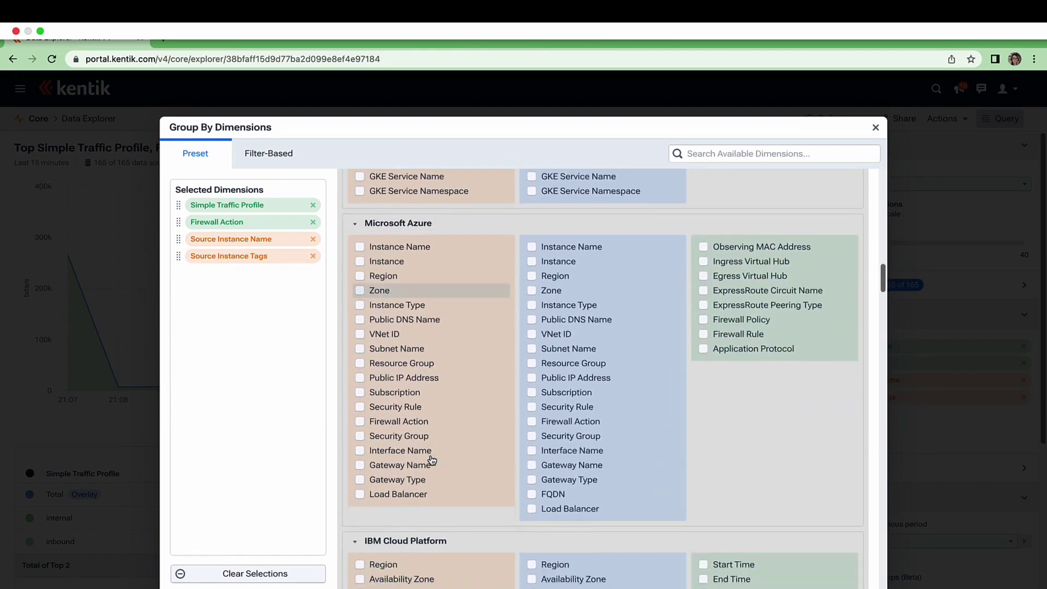
pyautogui.click(739, 436)
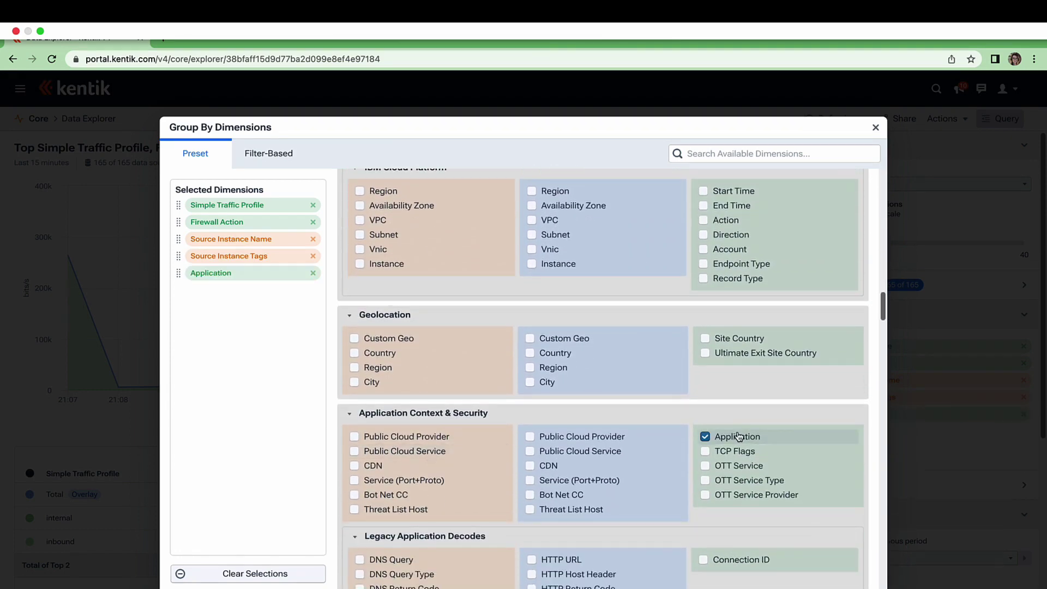
pyautogui.click(835, 588)
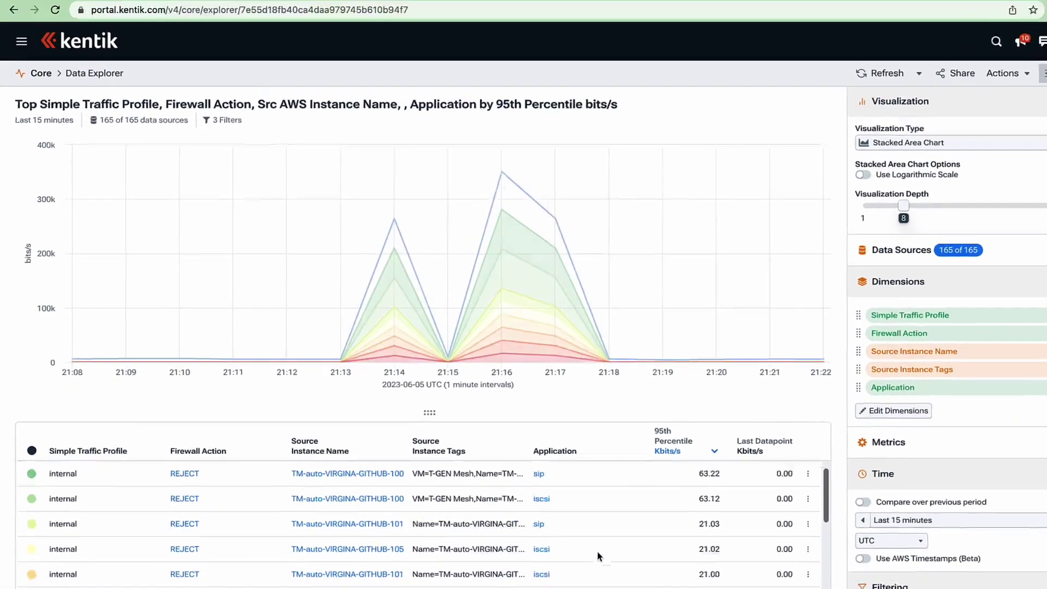
# - Replace the Simple Traffic Profile dimension with the AWS Observing Interface ID dimension and save the selection
pyautogui.scroll(-3, 563, 574)
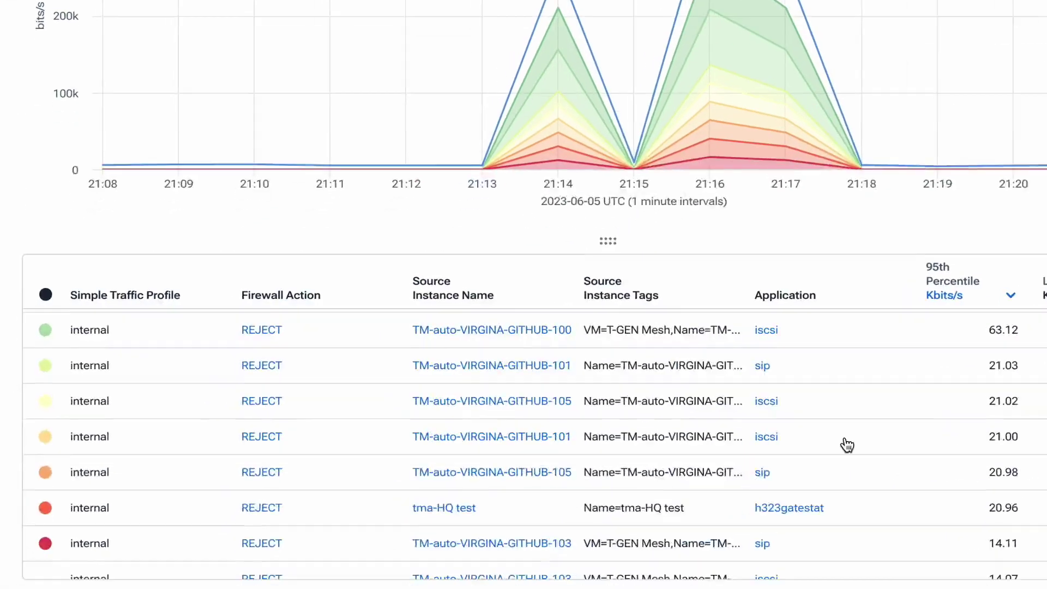
pyautogui.scroll(-3, 892, 416)
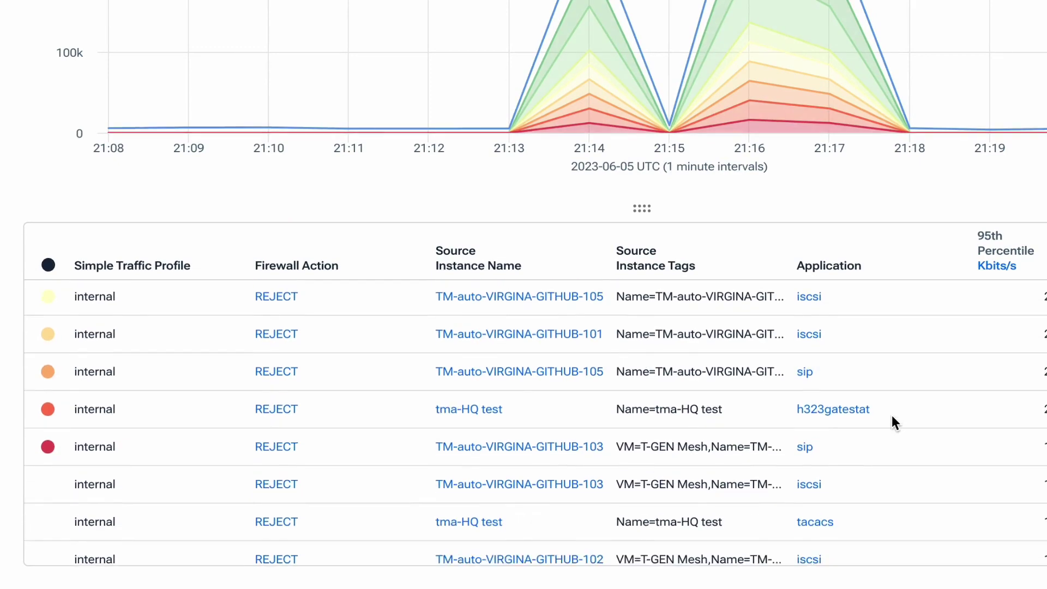
pyautogui.scroll(-7, 893, 423)
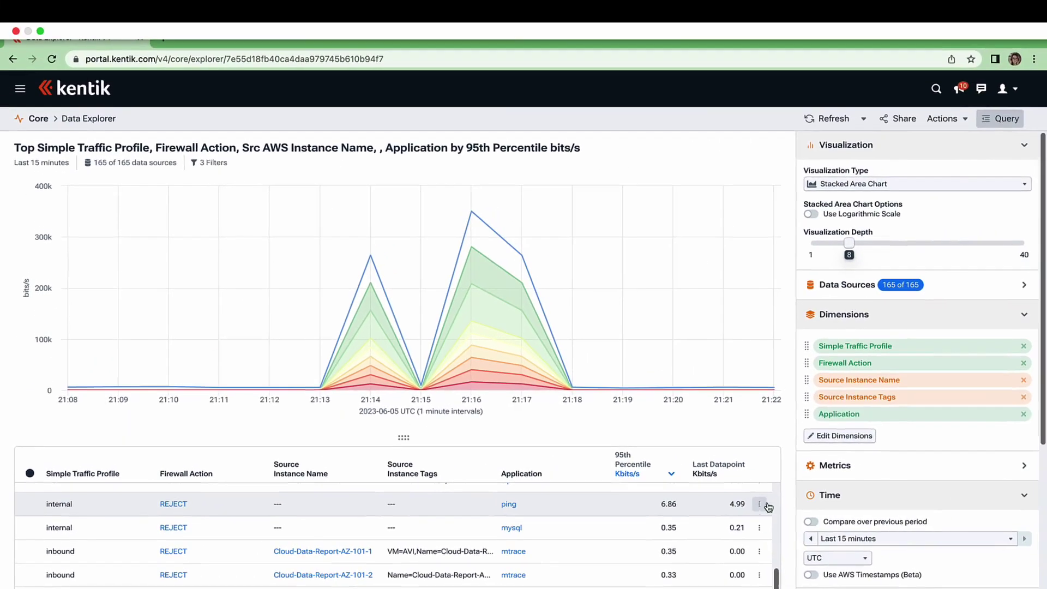
pyautogui.click(839, 436)
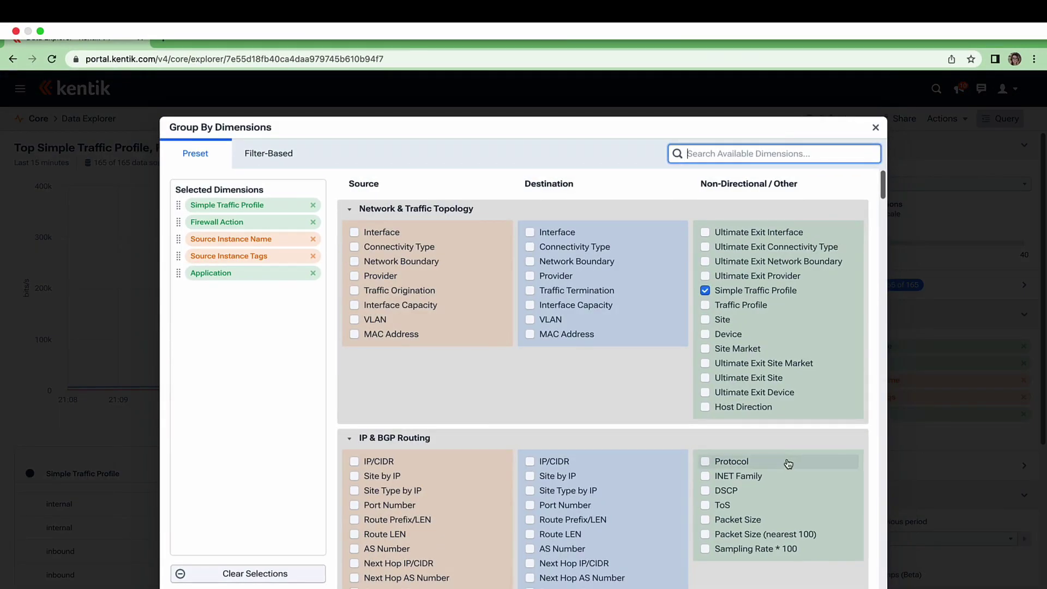
pyautogui.click(705, 291)
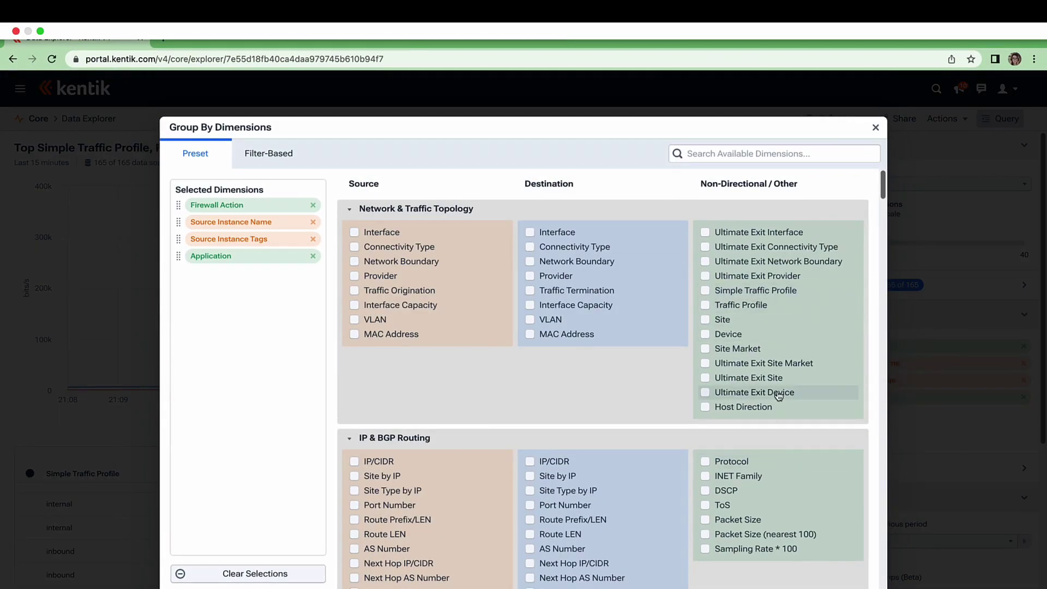
pyautogui.scroll(-4, 713, 398)
pyautogui.scroll(-7, 779, 396)
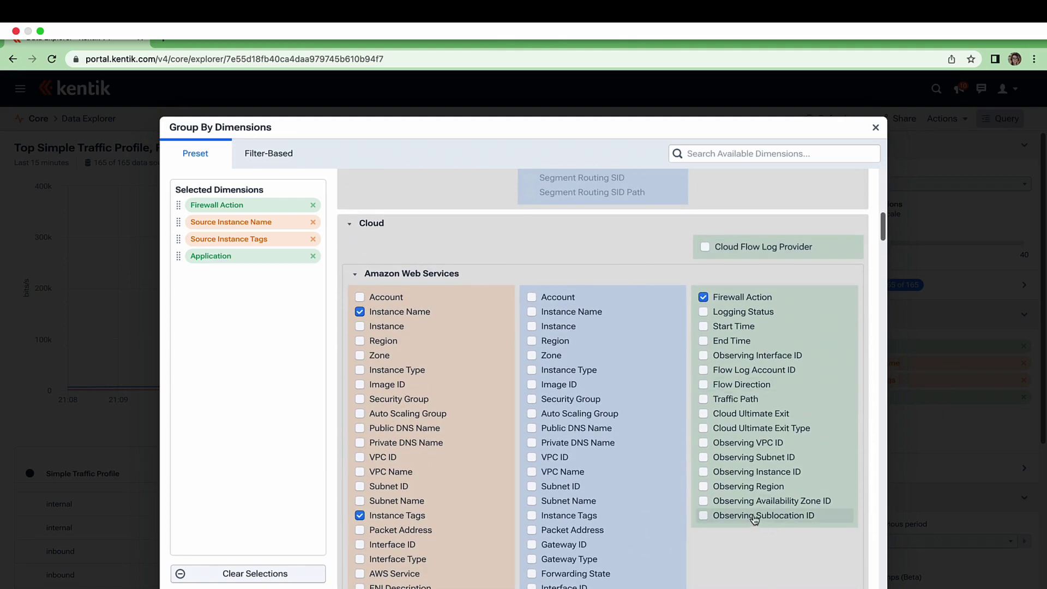
pyautogui.click(703, 356)
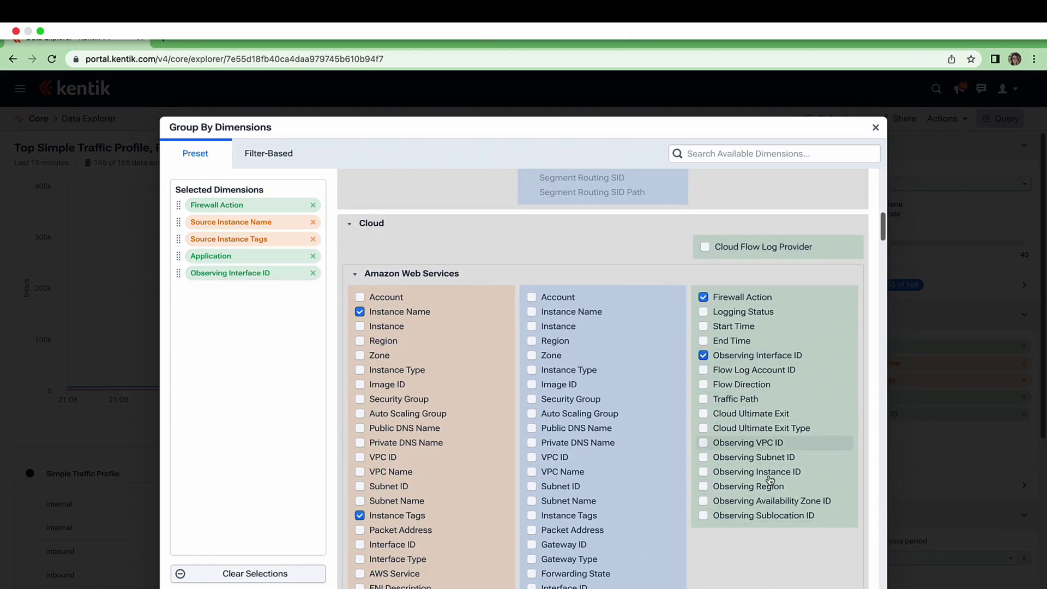
pyautogui.click(843, 586)
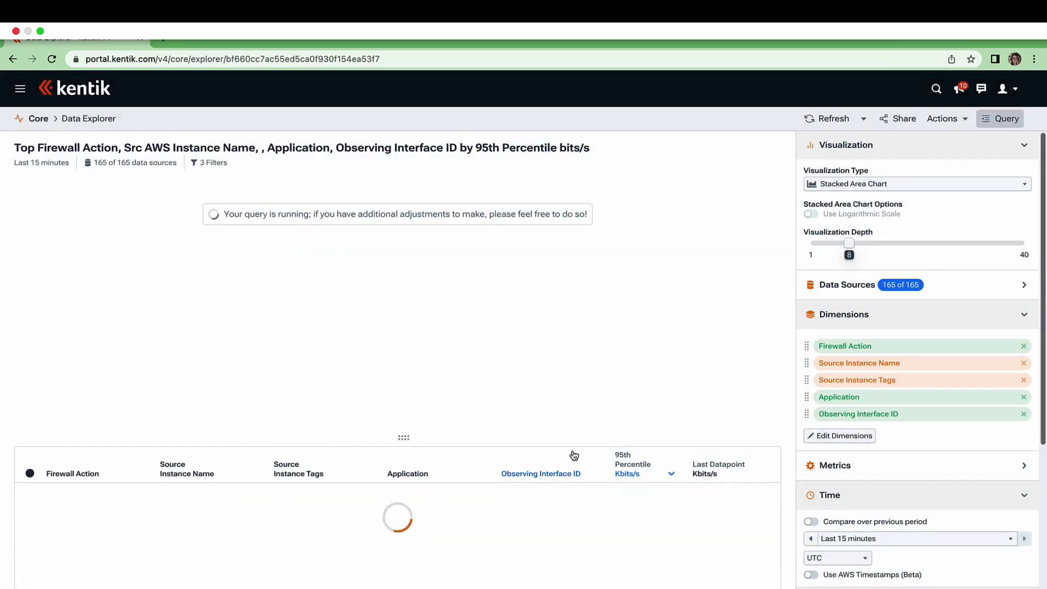
# - Include the Observing Interface ID eni-076d862386714c99d from a rejected iscsi row in a new query and run it
pyautogui.scroll(-3, 548, 572)
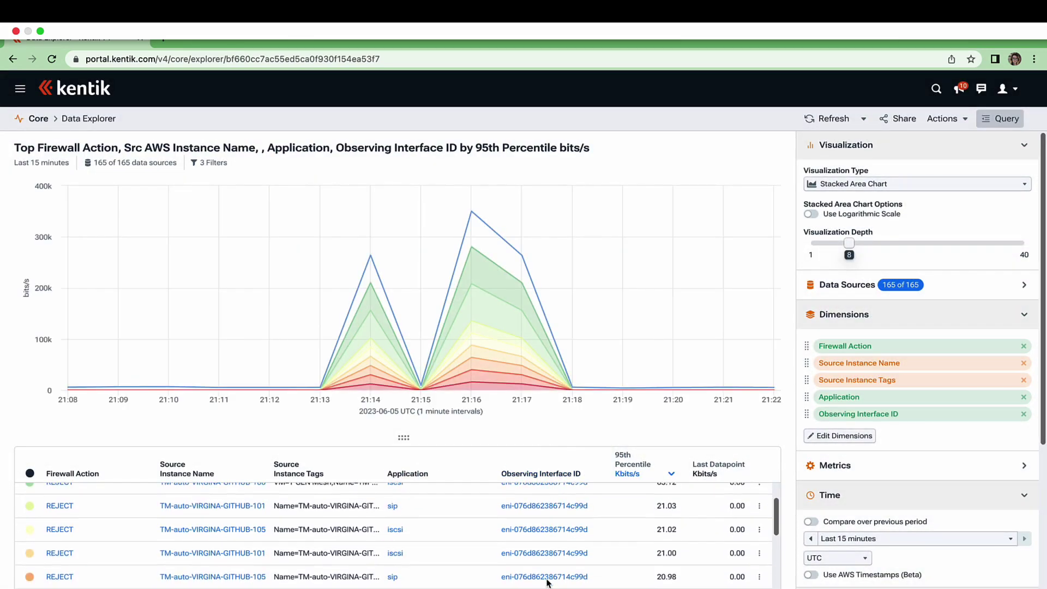
pyautogui.scroll(-1, 548, 583)
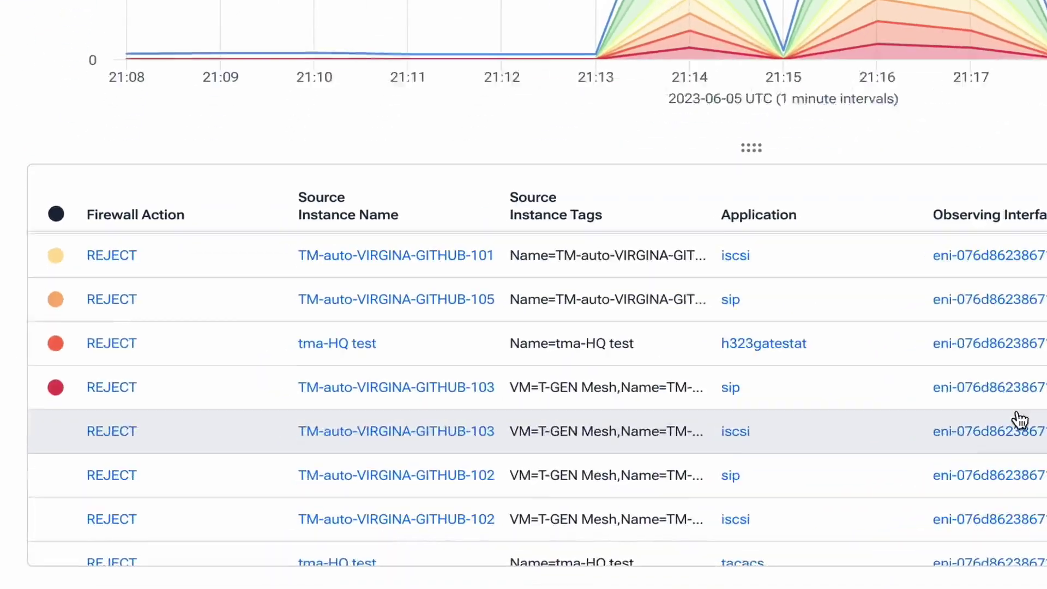
pyautogui.scroll(-1, 1019, 420)
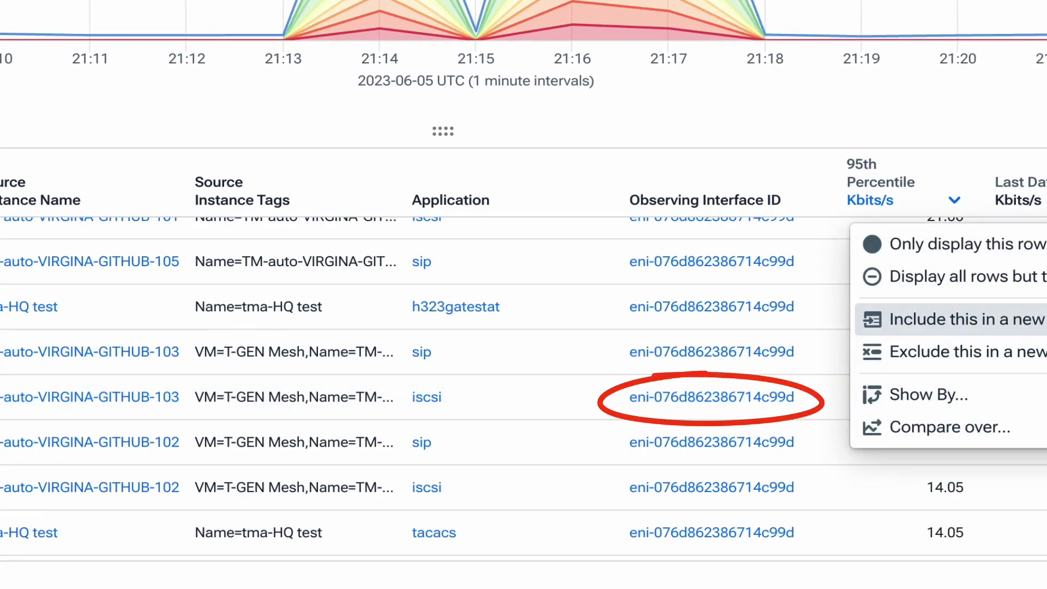
pyautogui.click(967, 319)
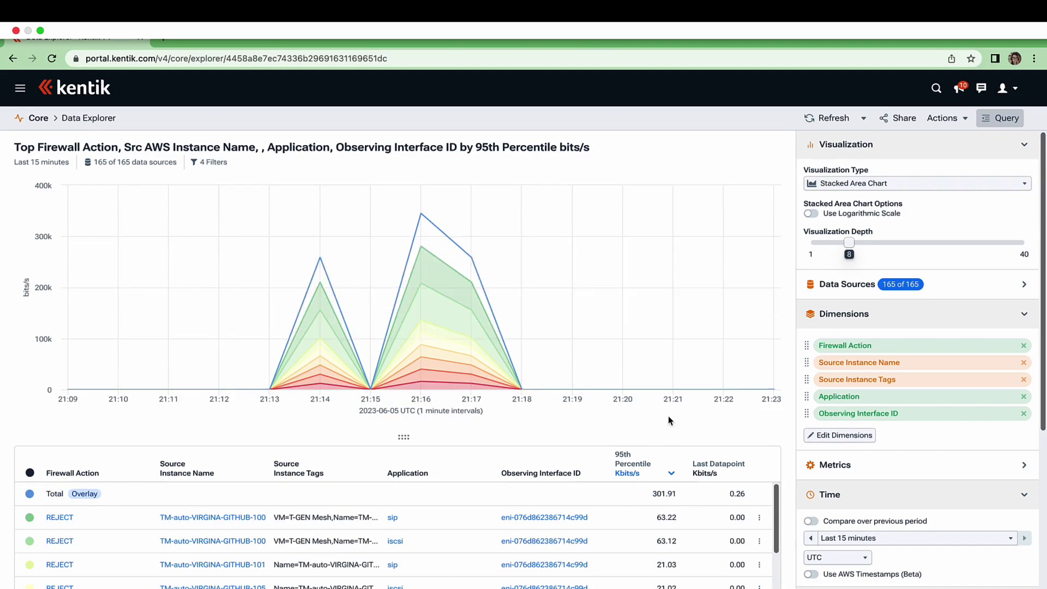
# - Replace the source Instance Tags dimension with the AWS source and destination Security Group dimensions and run the query
pyautogui.click(856, 436)
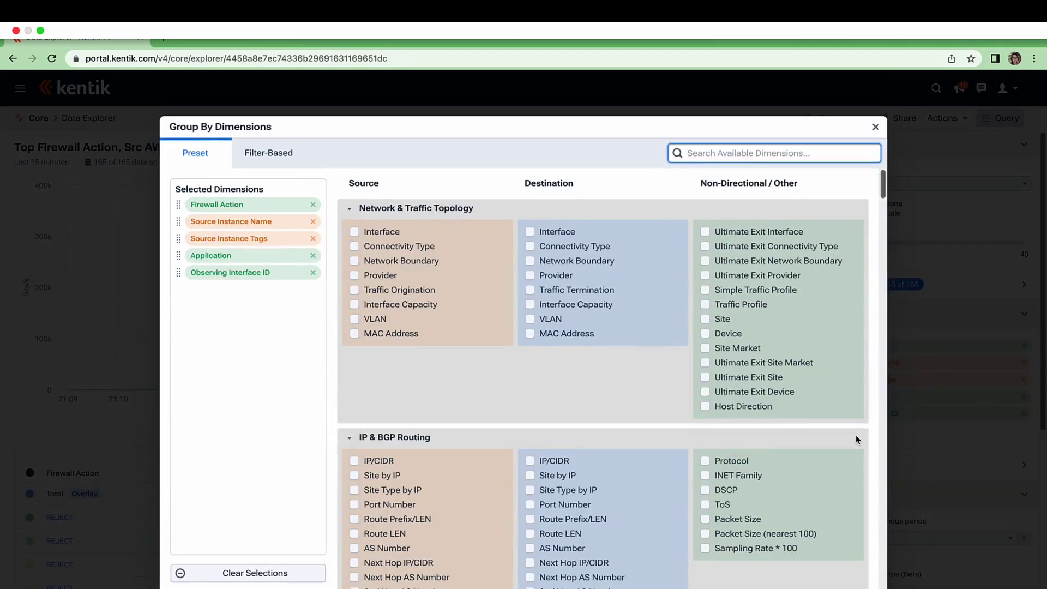
pyautogui.scroll(-11, 755, 469)
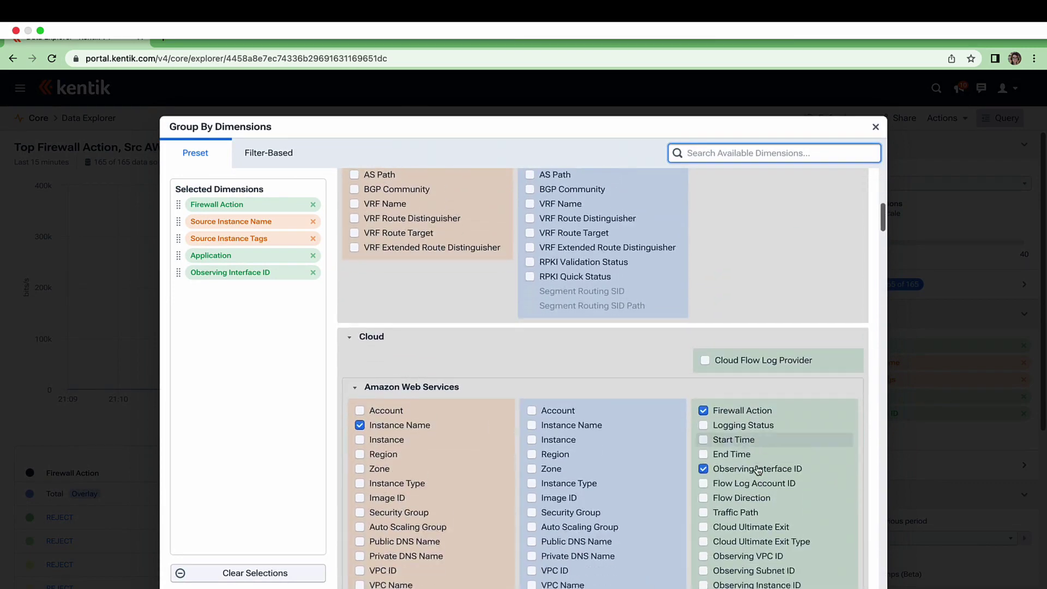
pyautogui.scroll(-1, 758, 470)
pyautogui.click(389, 467)
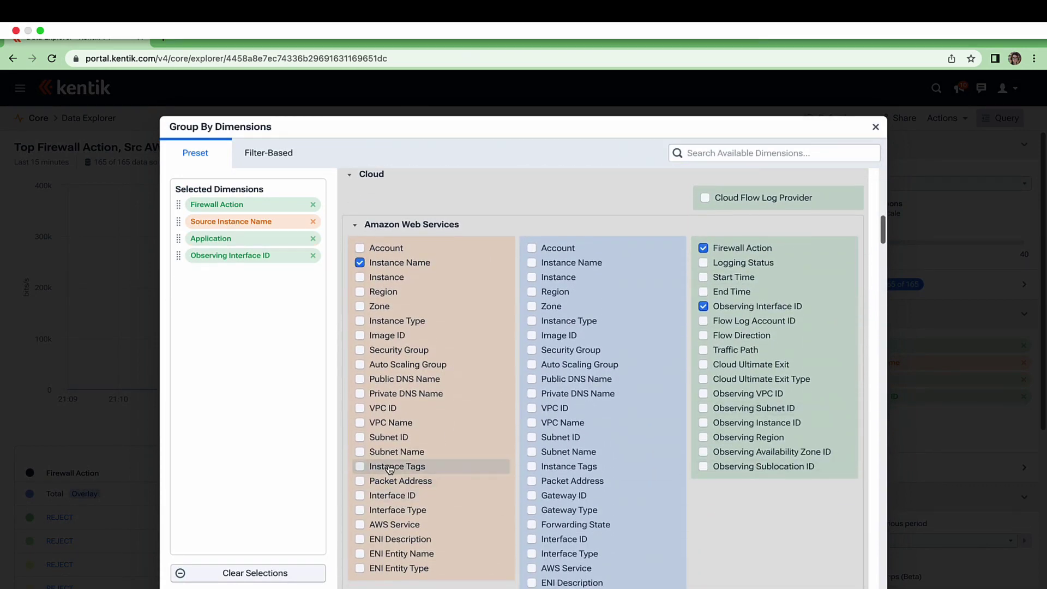
pyautogui.scroll(1, 400, 365)
pyautogui.click(416, 359)
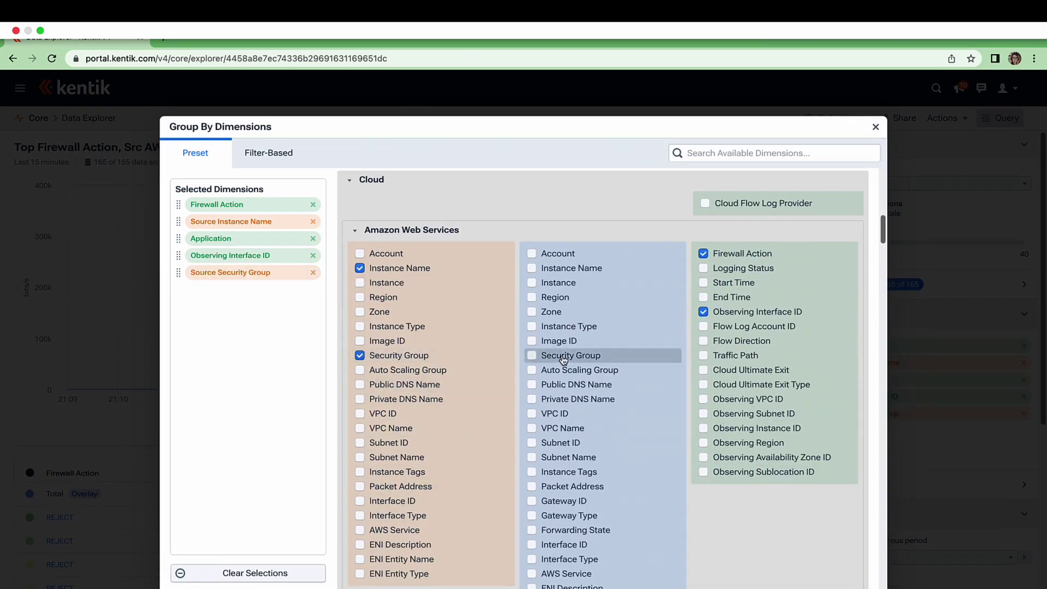
pyautogui.click(540, 357)
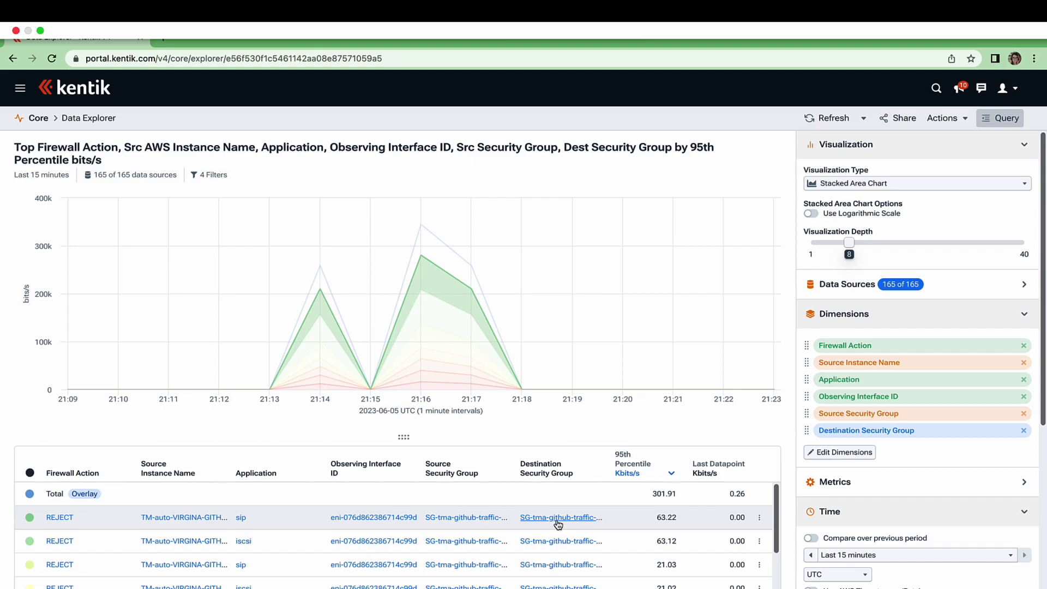
# - Review the rejected rows' security groups and open the details page of the destination security group SG-tma-github-traffic-mesh
pyautogui.scroll(-4, 557, 523)
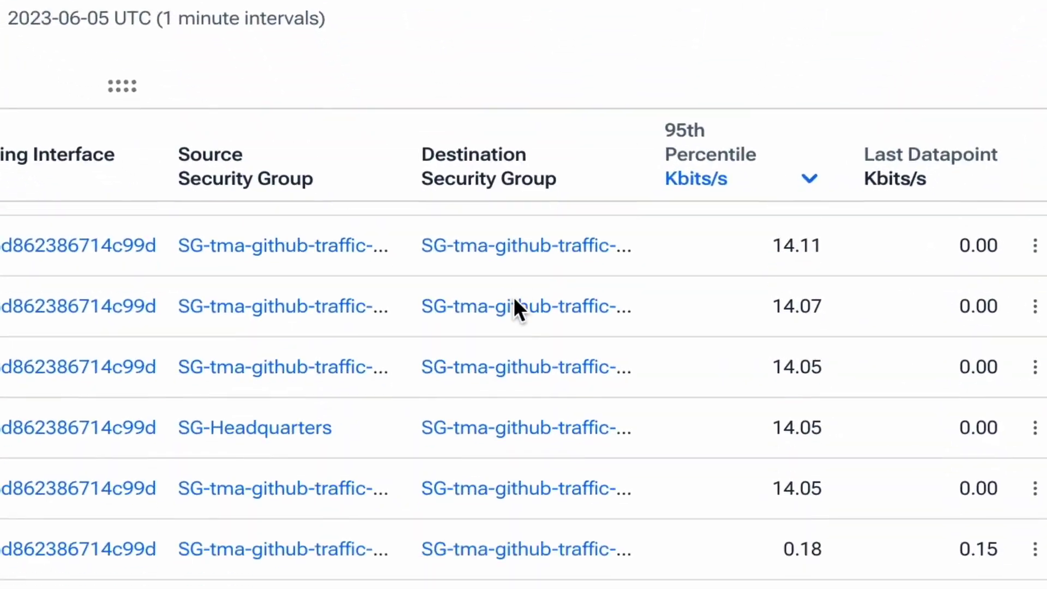
pyautogui.scroll(-2, 514, 299)
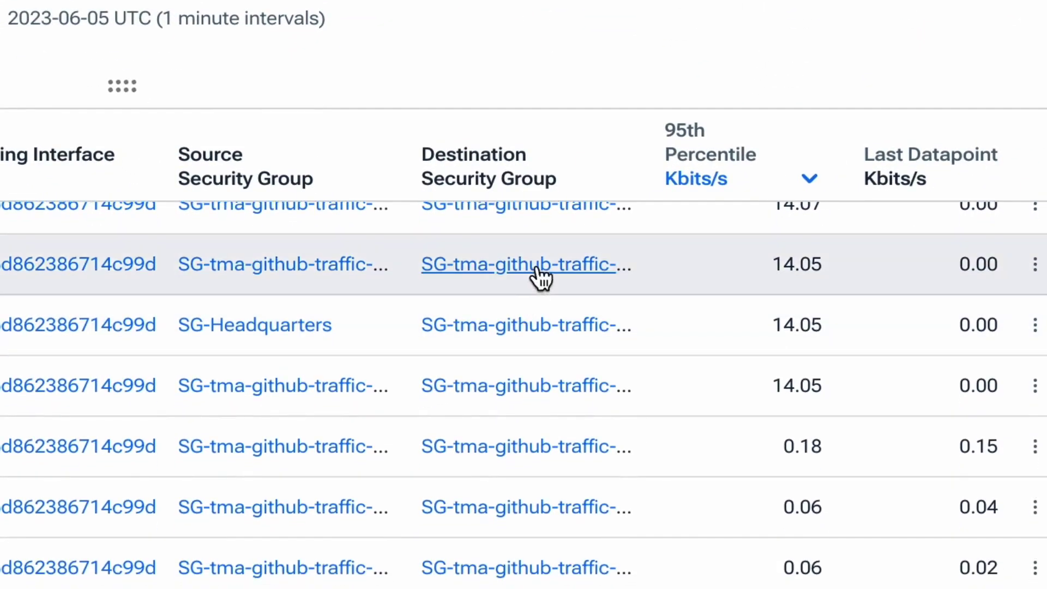
pyautogui.scroll(-1, 540, 263)
pyautogui.scroll(1, 538, 260)
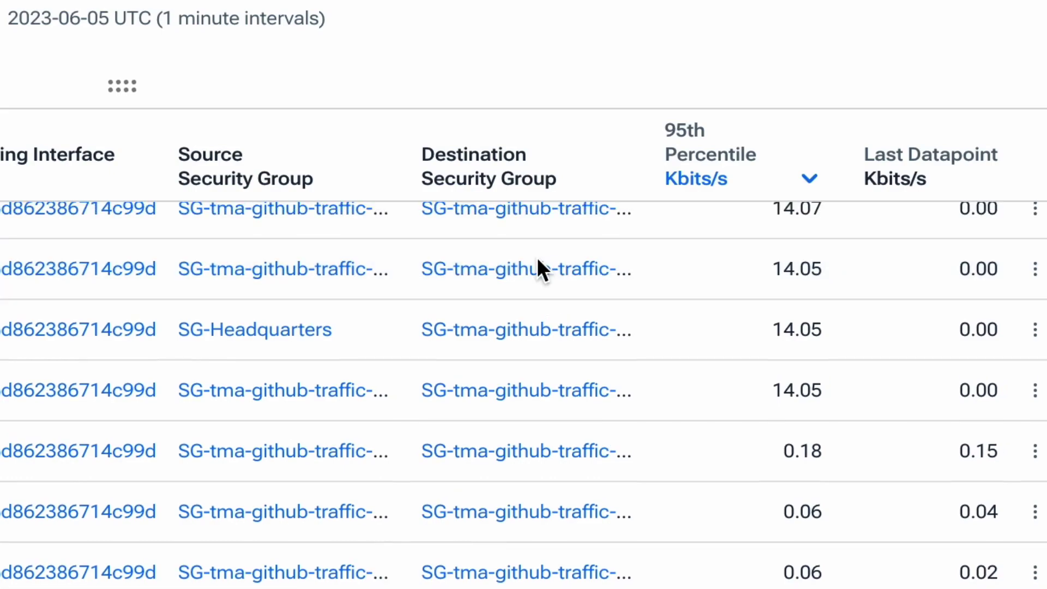
pyautogui.click(511, 292)
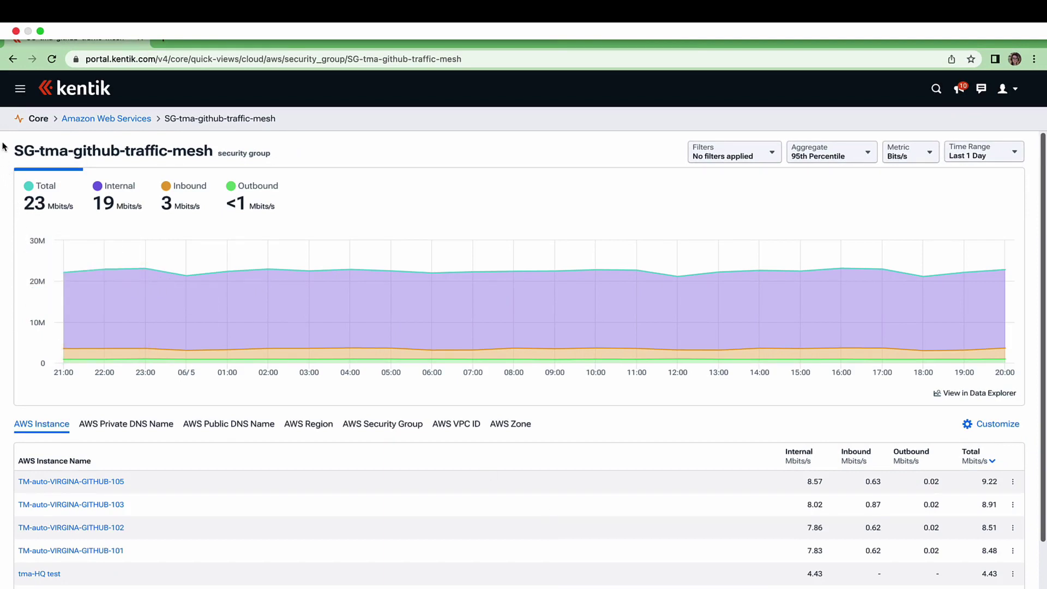
# - Go to the Kentik Map and open the topology of the Amazon cloud
pyautogui.click(20, 88)
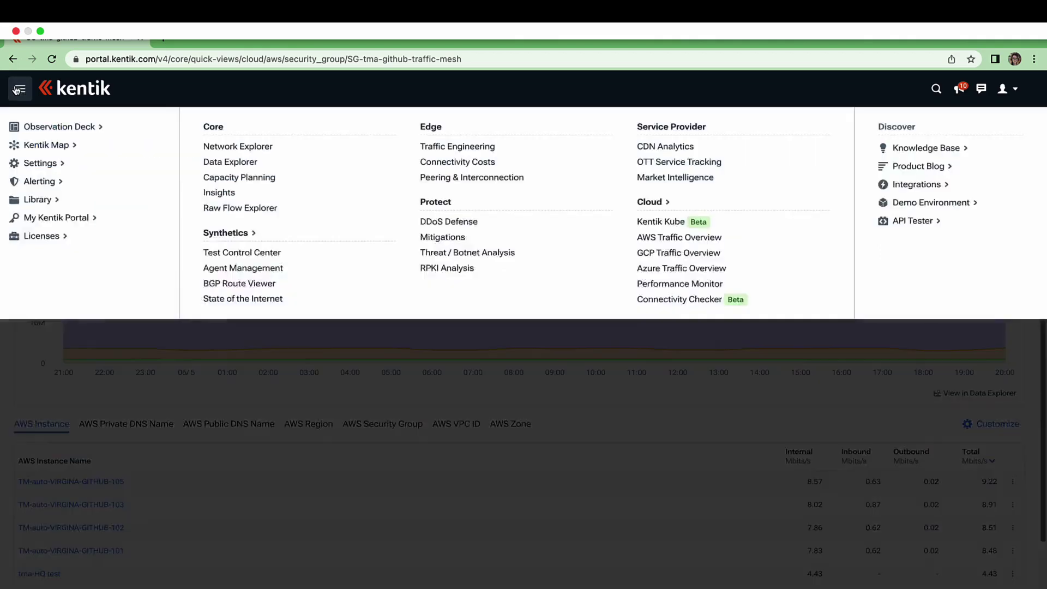
pyautogui.click(41, 147)
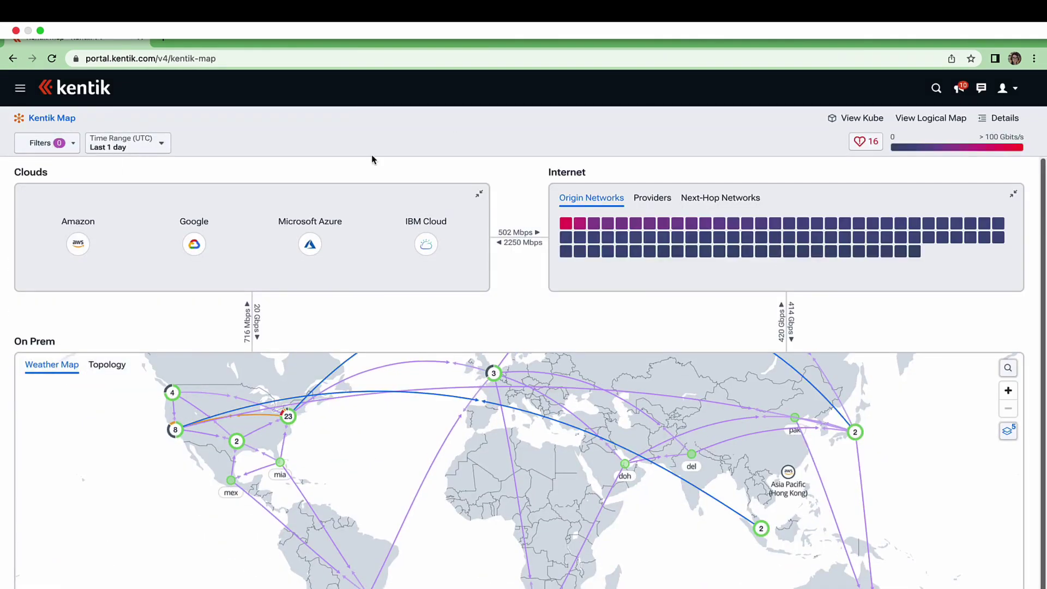
pyautogui.click(82, 254)
pyautogui.click(130, 229)
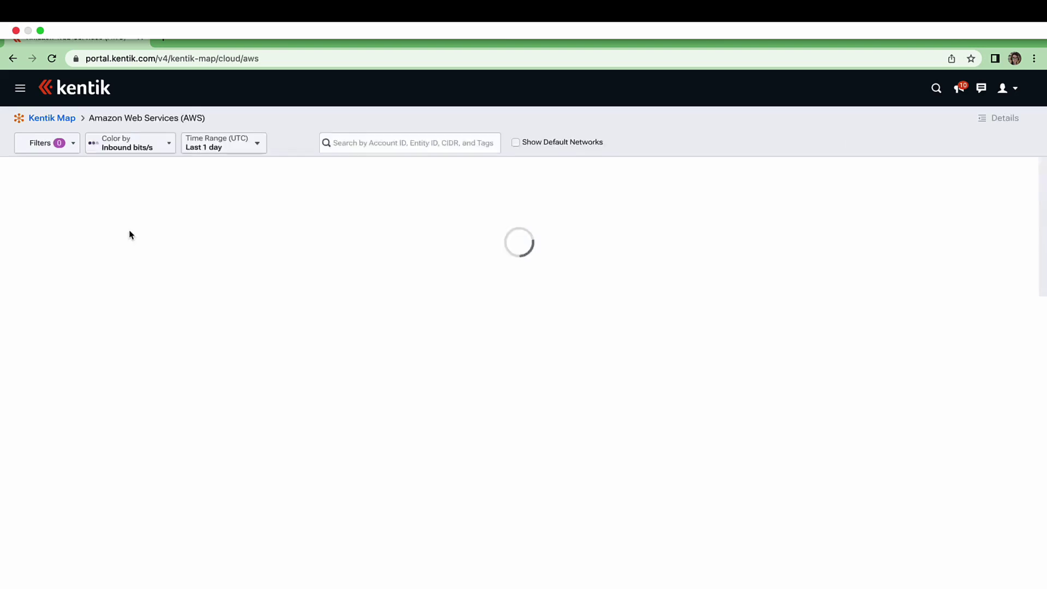
# - Expand the OH-VPC-61 PROD (LB) VPC in the us-east-2 region and show its details
pyautogui.scroll(-2, 545, 332)
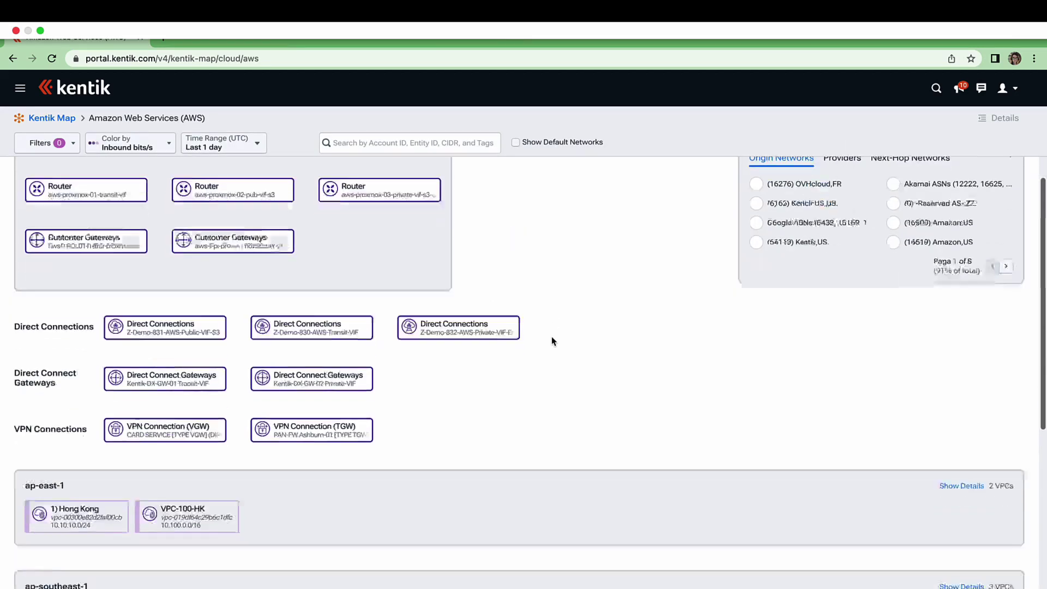
pyautogui.scroll(-8, 551, 341)
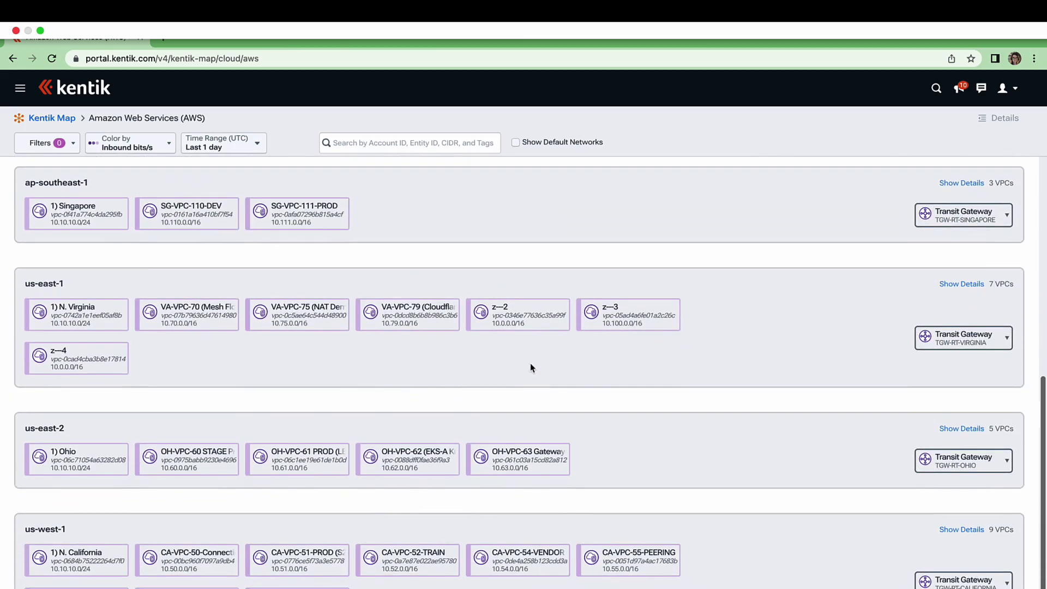
pyautogui.scroll(1, 498, 402)
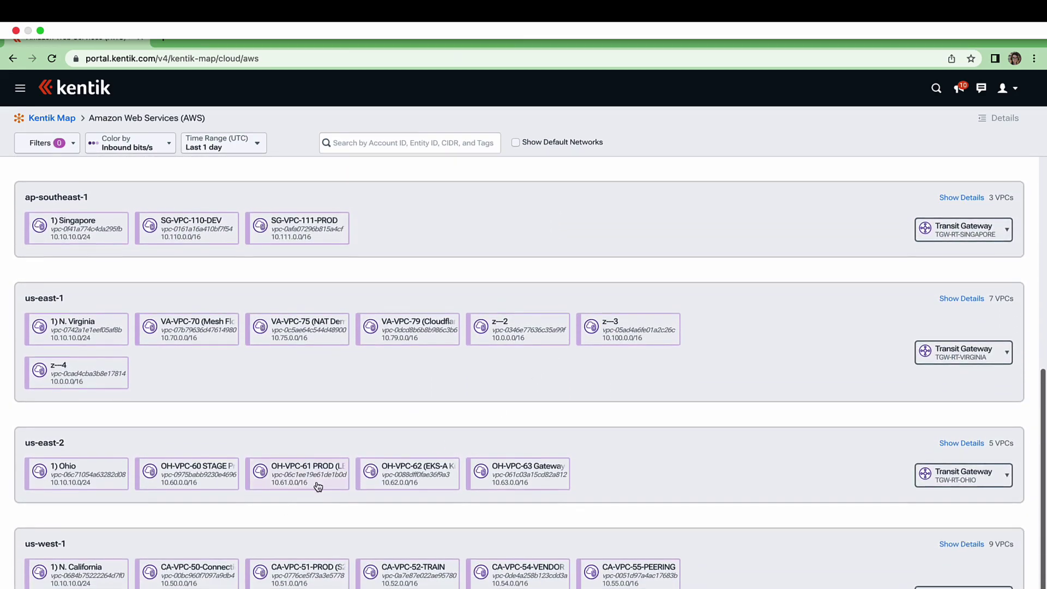
pyautogui.click(318, 485)
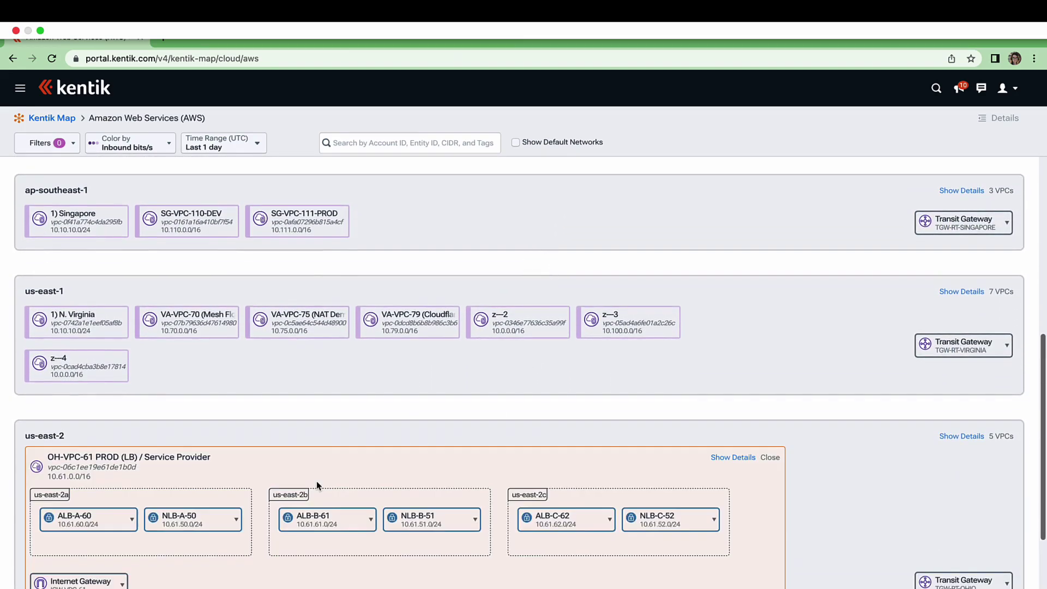
pyautogui.click(733, 458)
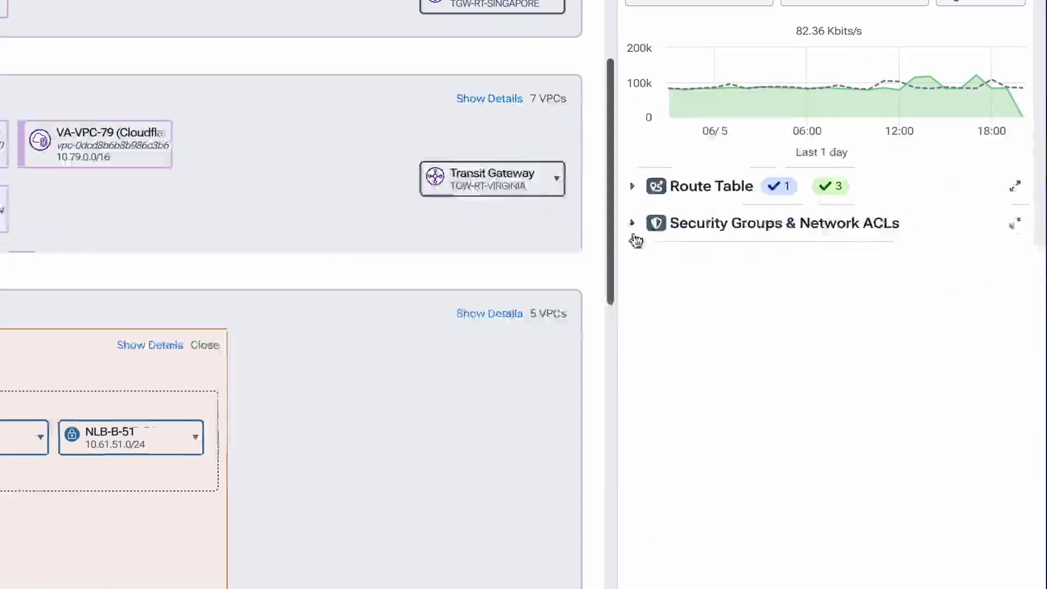
# - Expand the VPC's Security Groups & Network ACLs details and review the Denied Traffic list to its end
pyautogui.click(769, 416)
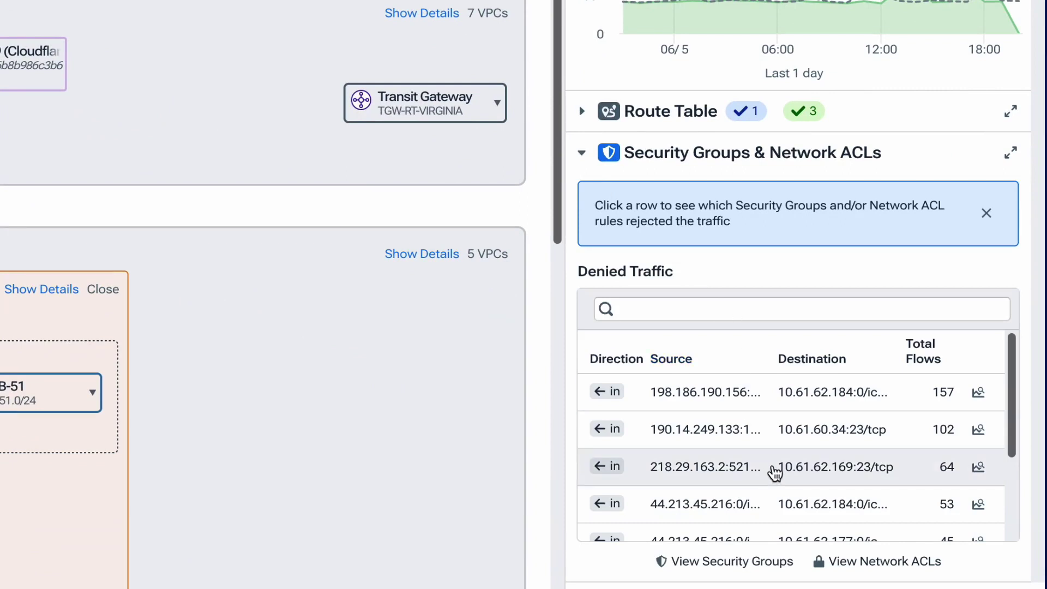
pyautogui.scroll(-1, 774, 469)
pyautogui.scroll(-2, 775, 473)
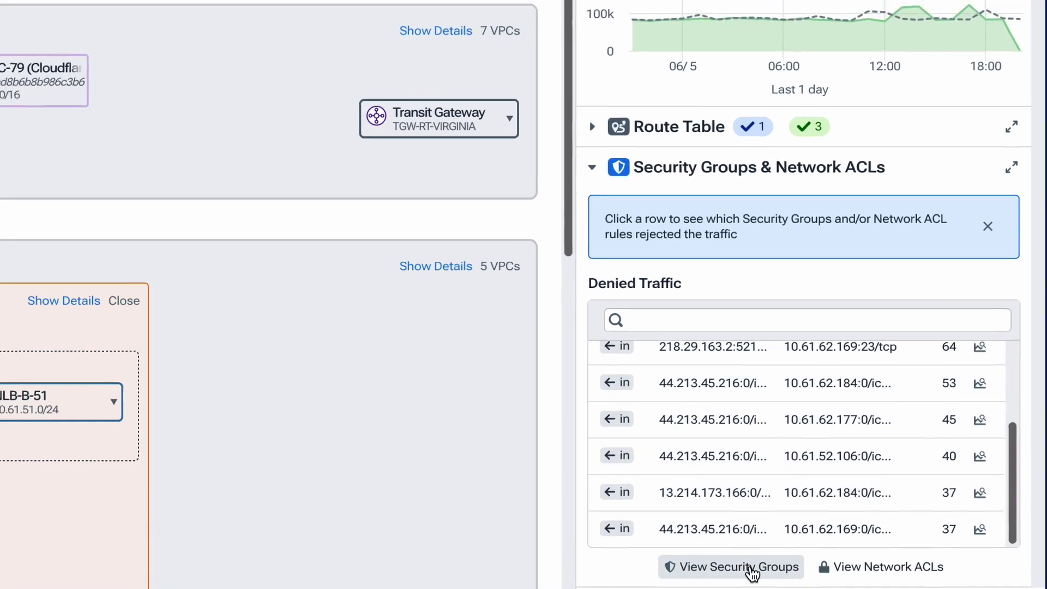
# - View the VPC's security groups and examine the mgmt rule for port 8443, the Security Group ID, Account ID and VPC ID
pyautogui.click(745, 567)
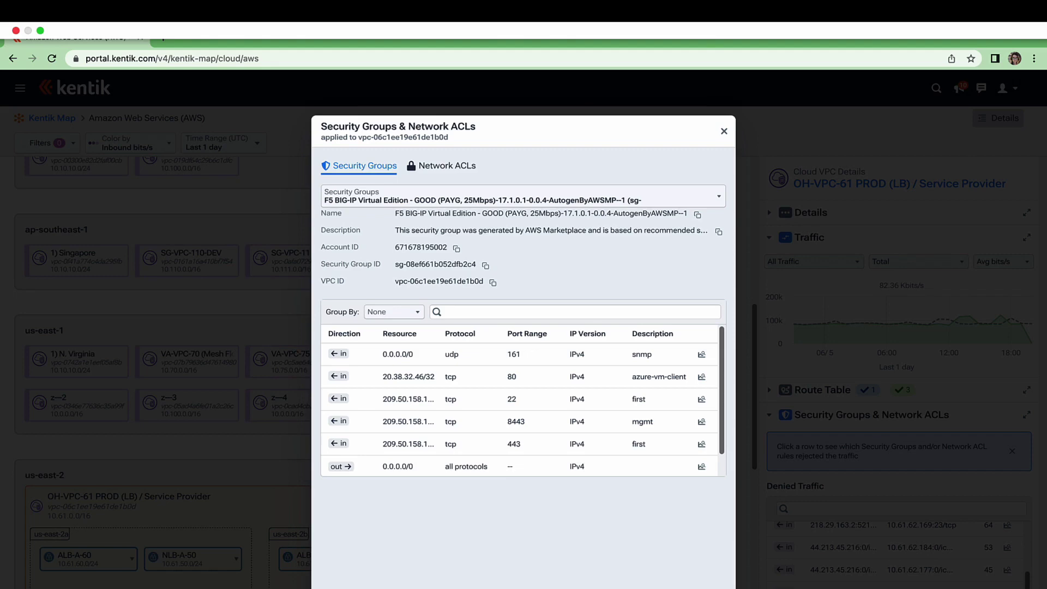
pyautogui.click(421, 416)
pyautogui.moveTo(396, 266); pyautogui.dragTo(471, 266)
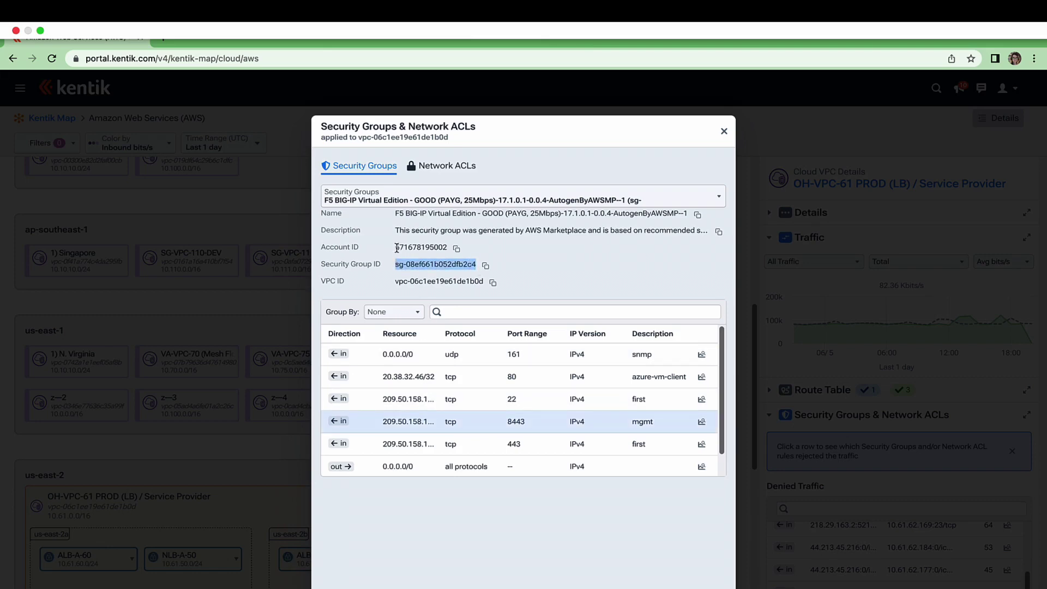
pyautogui.moveTo(397, 248); pyautogui.dragTo(446, 248)
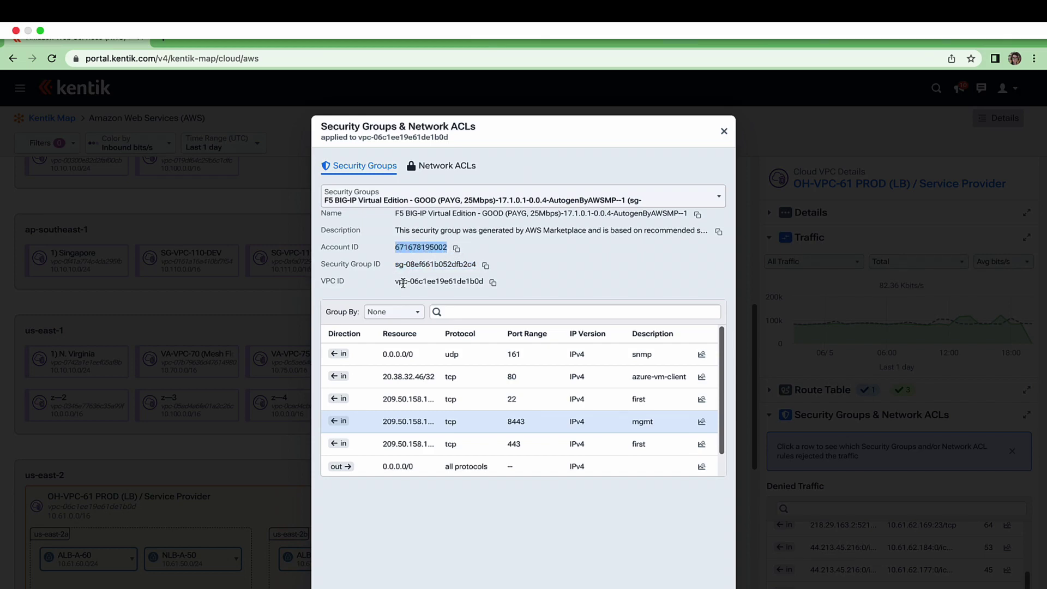
pyautogui.moveTo(396, 282); pyautogui.dragTo(483, 282)
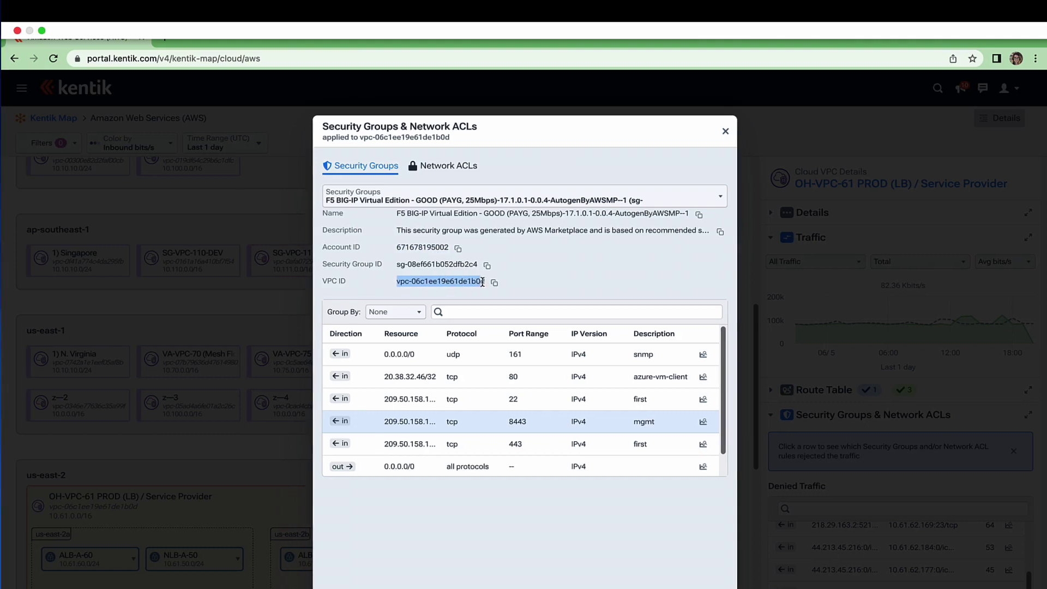